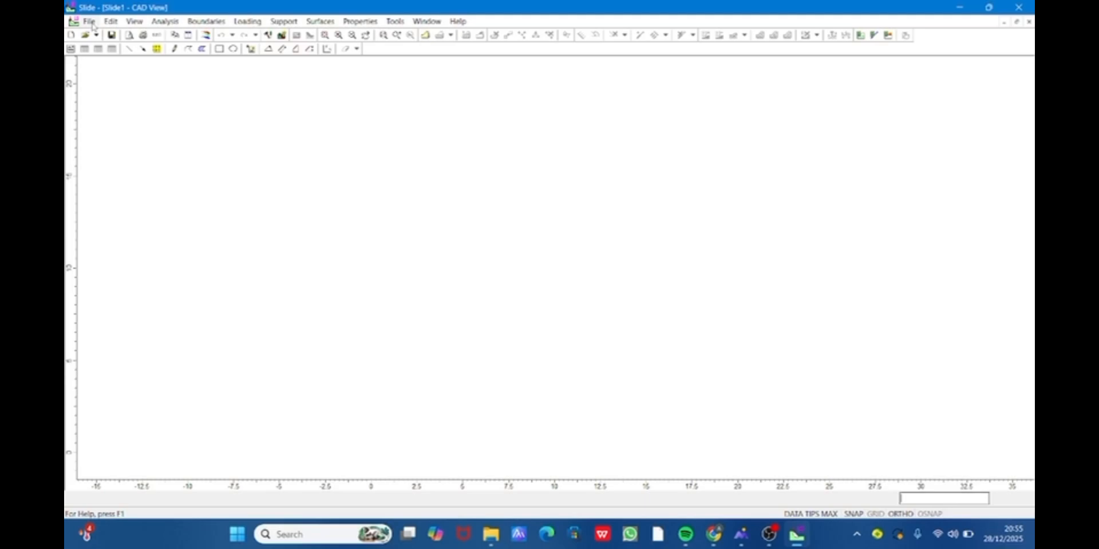
- Import Turun5.dxf from Downloads as the external boundary, with geometry cleanup after import
{"action": "left_click", "coordinate": [90, 22]}
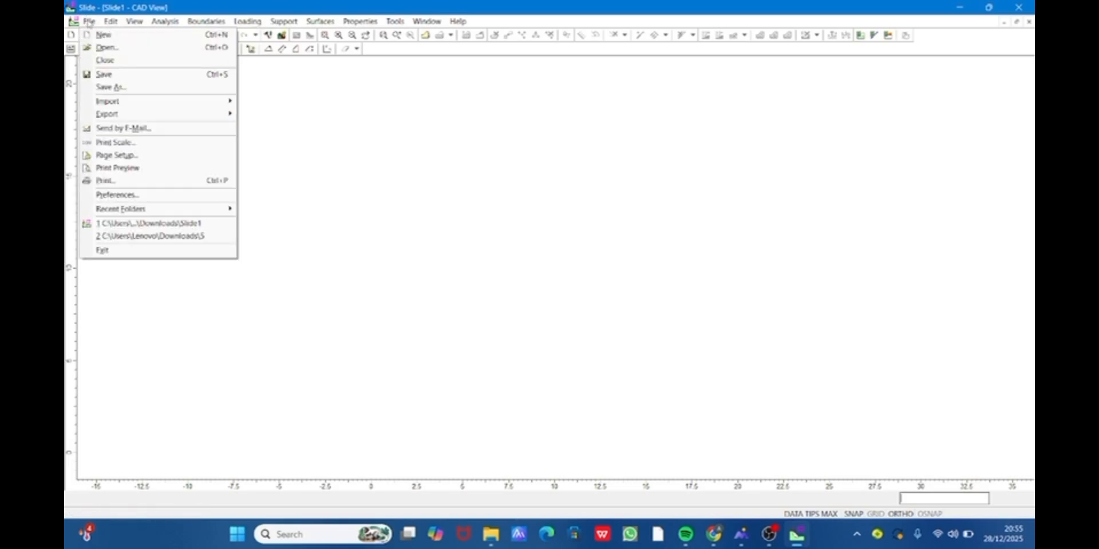
{"action": "mouse_move", "coordinate": [128, 106]}
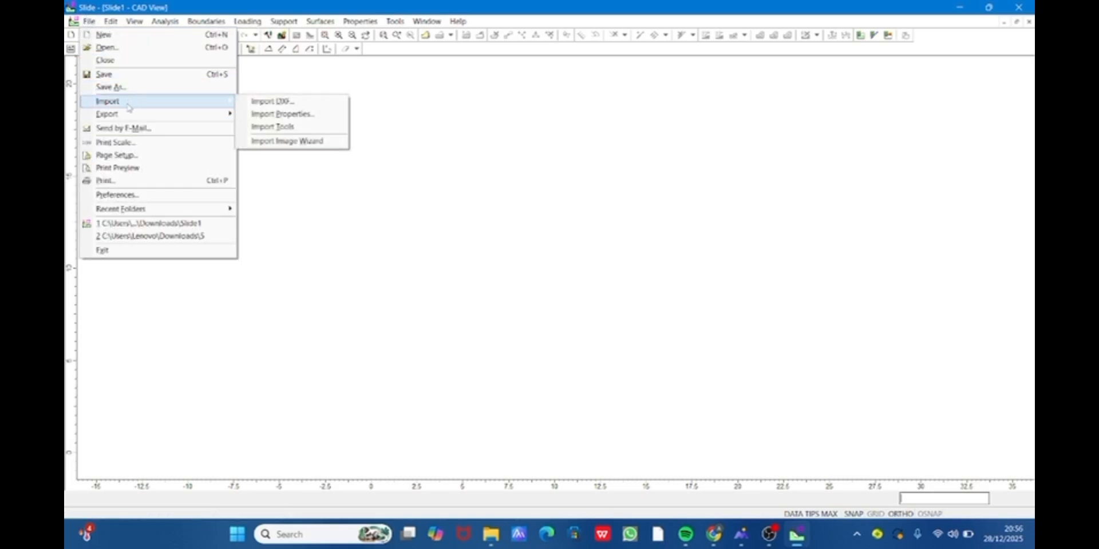
{"action": "left_click", "coordinate": [271, 103]}
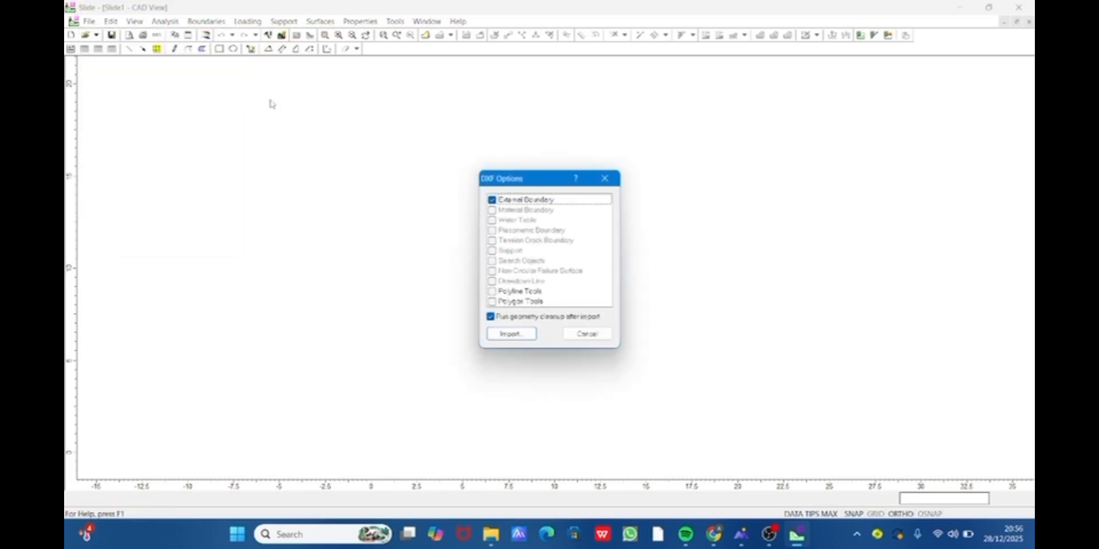
{"action": "left_click", "coordinate": [511, 334]}
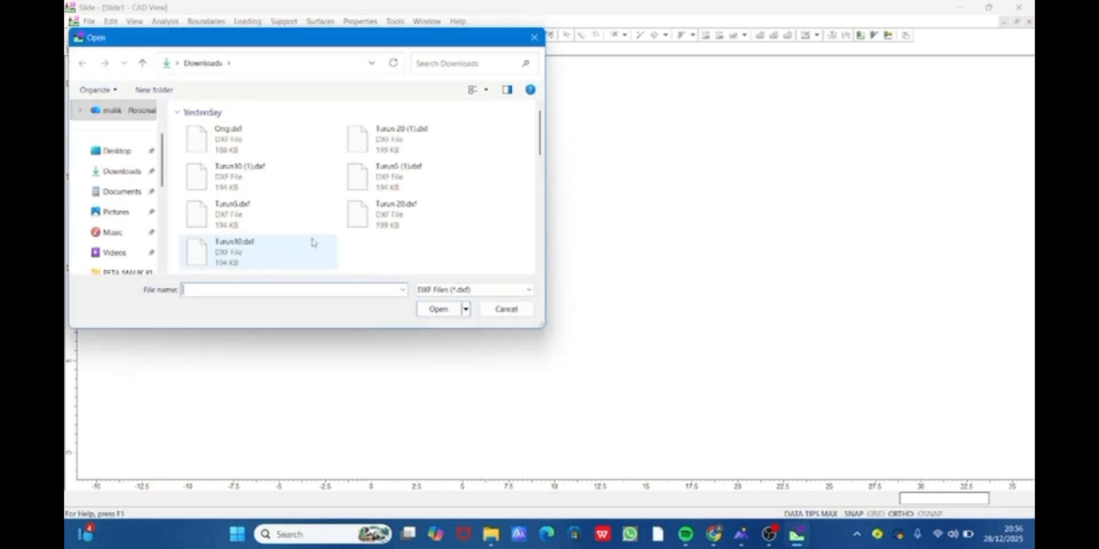
{"action": "left_click", "coordinate": [256, 217]}
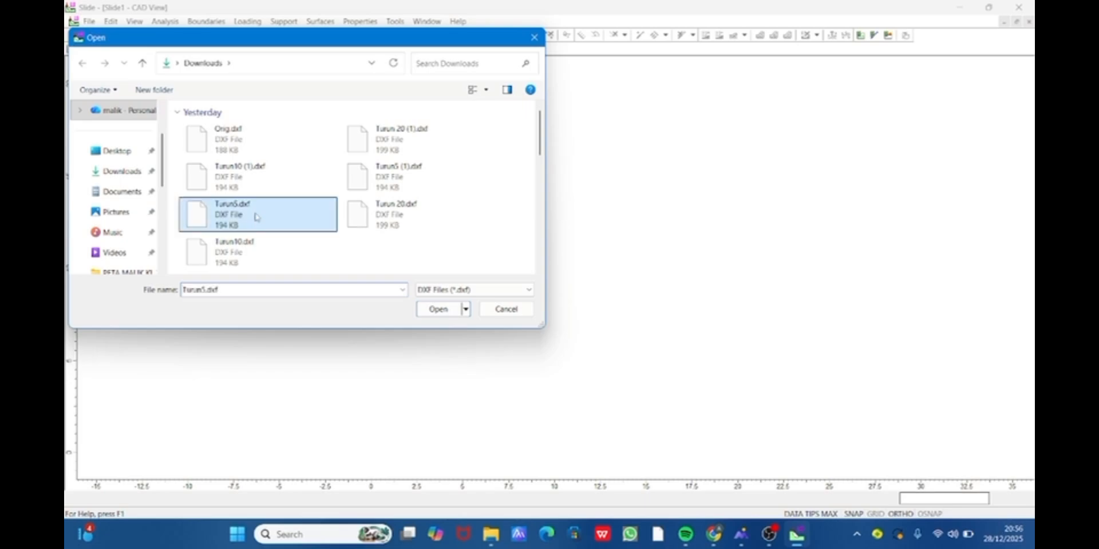
{"action": "double_click", "coordinate": [256, 217]}
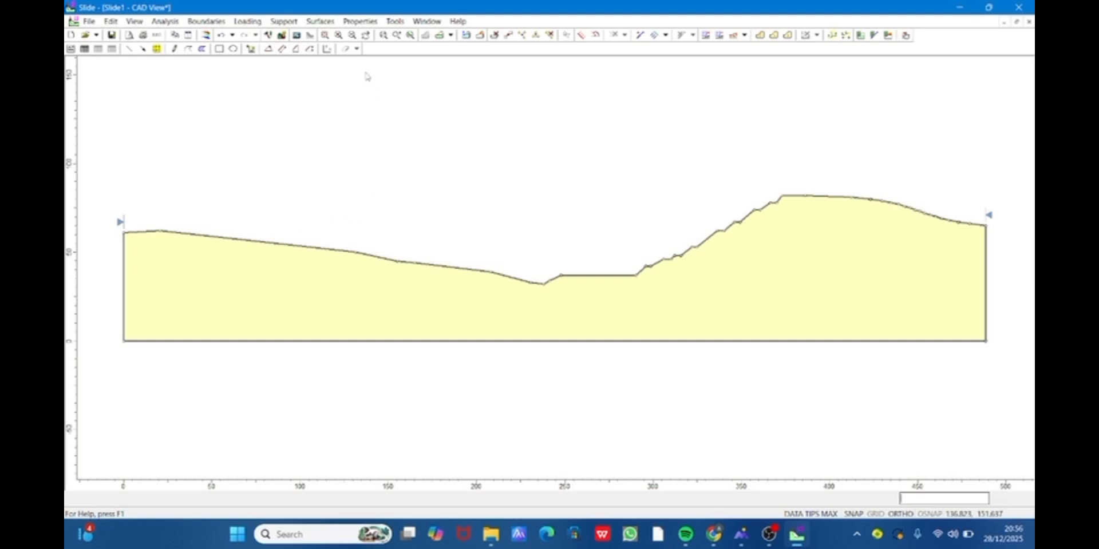
- Open the material property definitions and rename Material 1 as Top Soil
{"action": "left_click", "coordinate": [362, 22]}
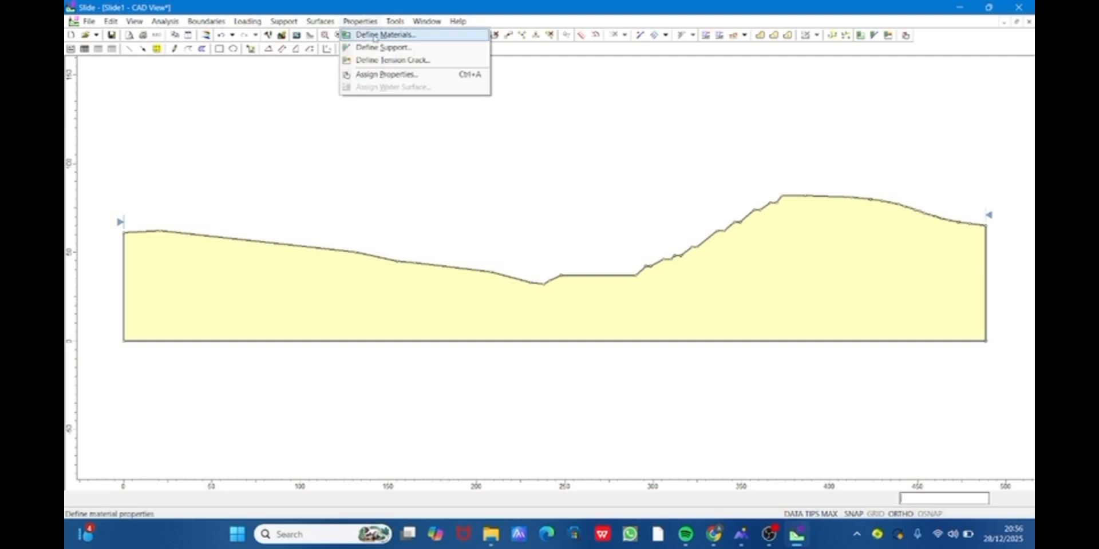
{"action": "left_click", "coordinate": [375, 36]}
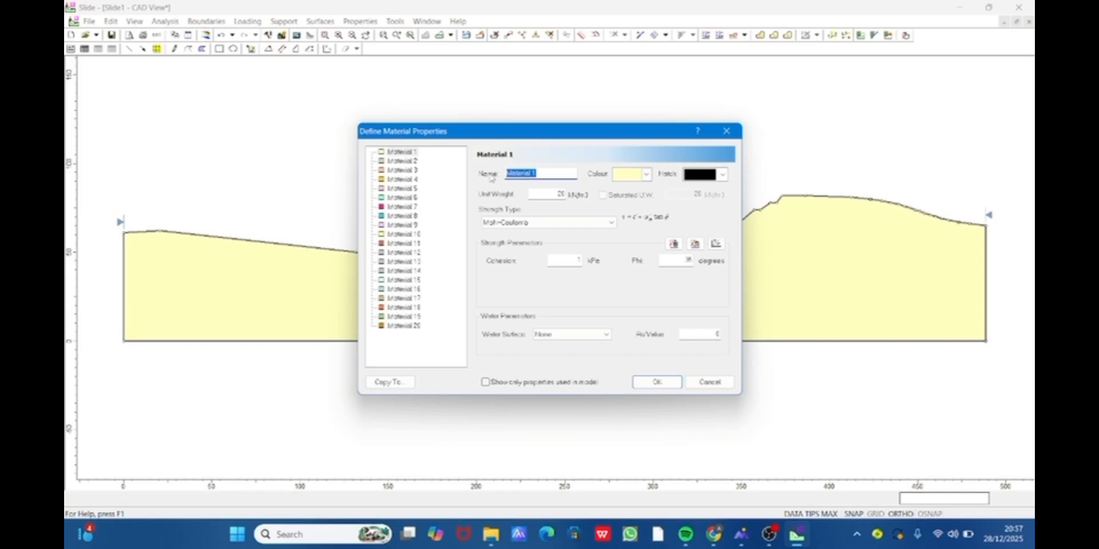
{"action": "key", "text": "BackSpace"}
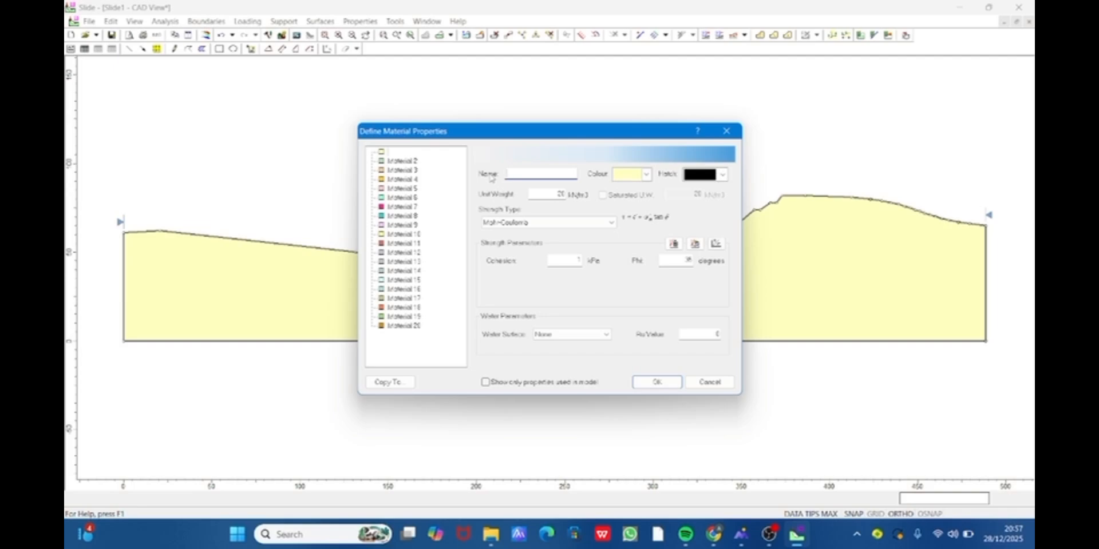
{"action": "type", "text": "Top Soil"}
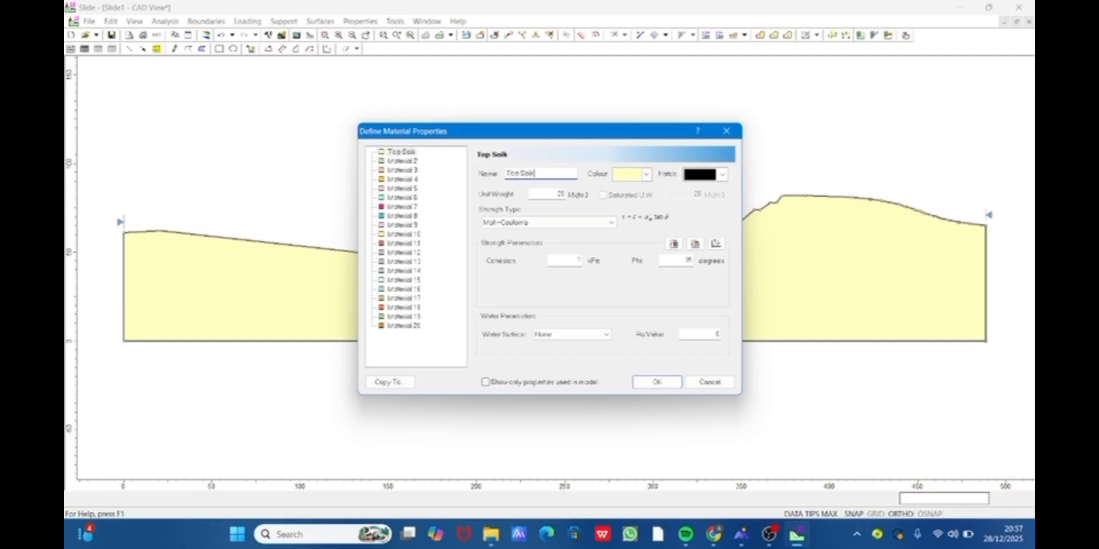
{"action": "key", "text": "BackSpace"}
- Set Top Soil's unit weight to 17 kN/m3 and its cohesion to 50 kPa, and enter its friction angle (Phi)
{"action": "double_click", "coordinate": [560, 195]}
{"action": "type", "text": "1"}
{"action": "left_click", "coordinate": [563, 261]}
{"action": "type", "text": "50"}
{"action": "left_click_drag", "start_coordinate": [680, 260], "coordinate": [712, 260]}
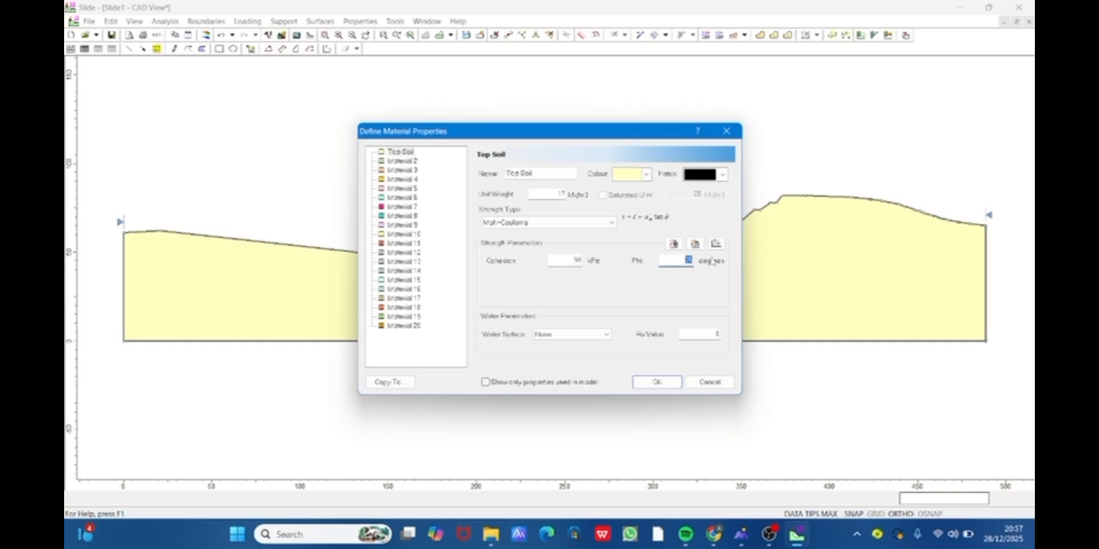
{"action": "type", "text": "28"}
- Try red and brown for Top Soil's colour, and settle on Orange
{"action": "left_click", "coordinate": [645, 174]}
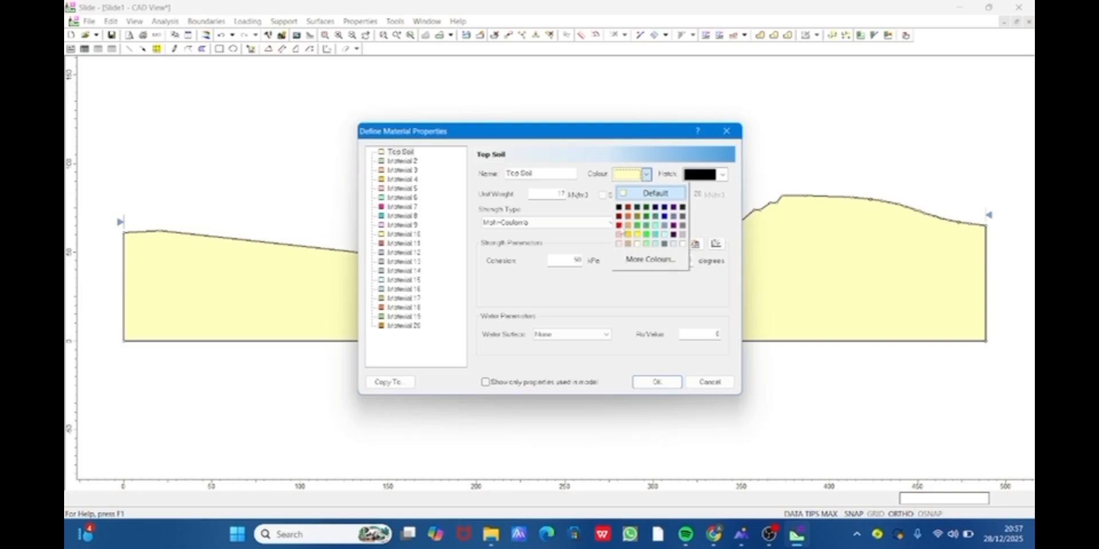
{"action": "left_click", "coordinate": [619, 226]}
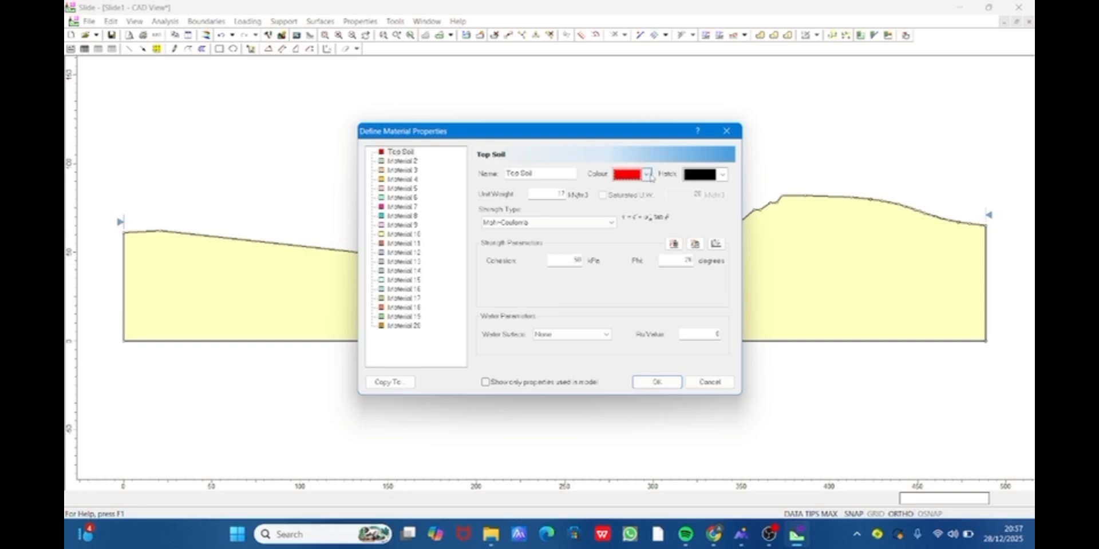
{"action": "left_click", "coordinate": [646, 175]}
{"action": "left_click", "coordinate": [646, 175]}
{"action": "left_click", "coordinate": [646, 176]}
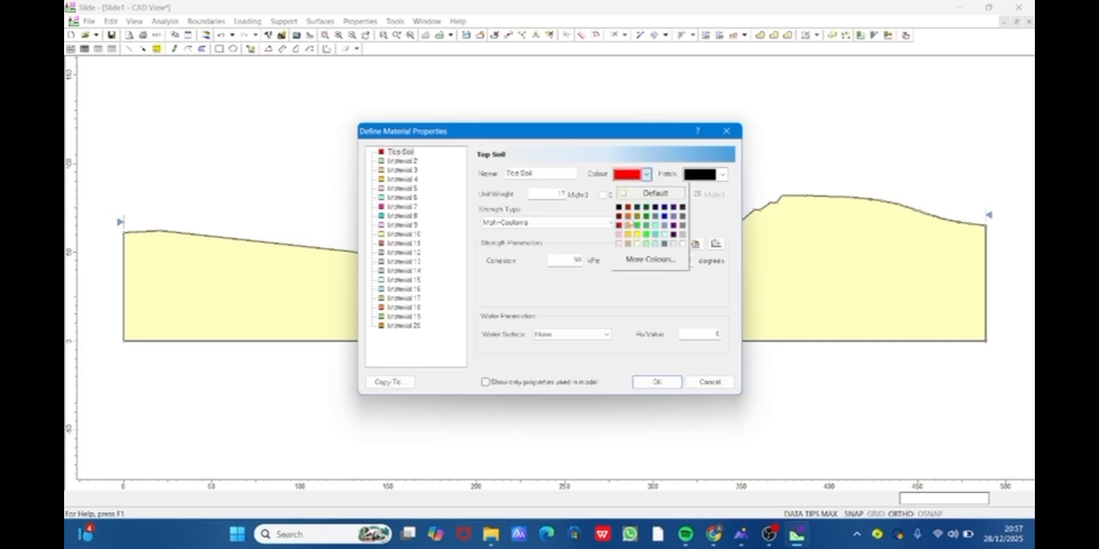
{"action": "left_click", "coordinate": [628, 217]}
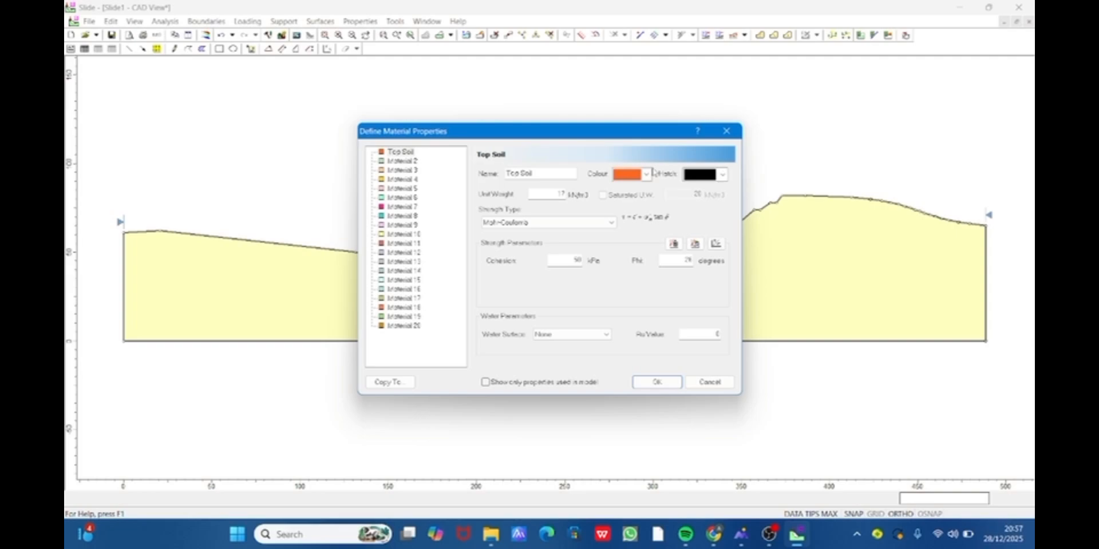
{"action": "left_click", "coordinate": [646, 174]}
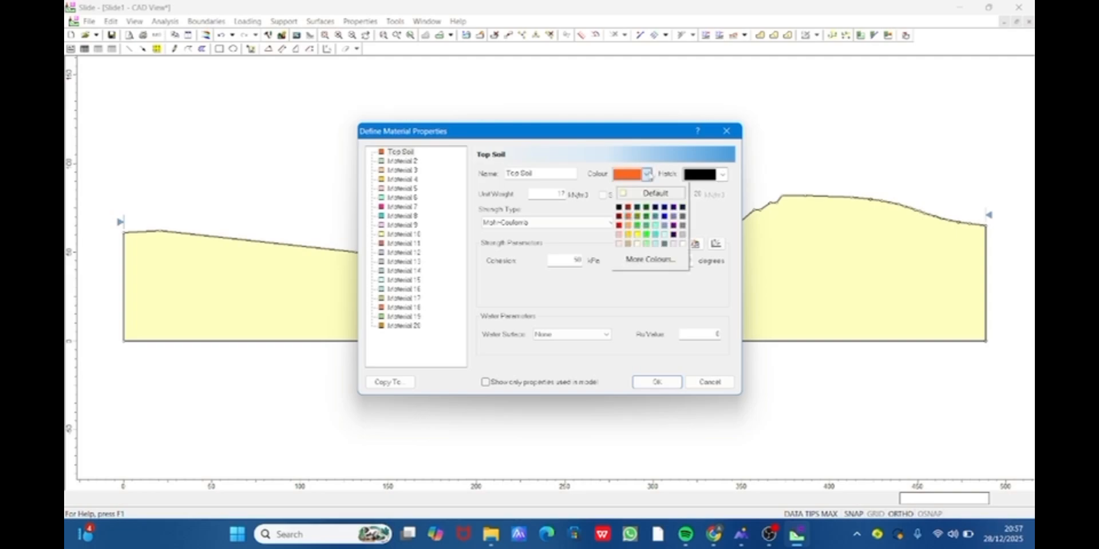
{"action": "left_click", "coordinate": [628, 208]}
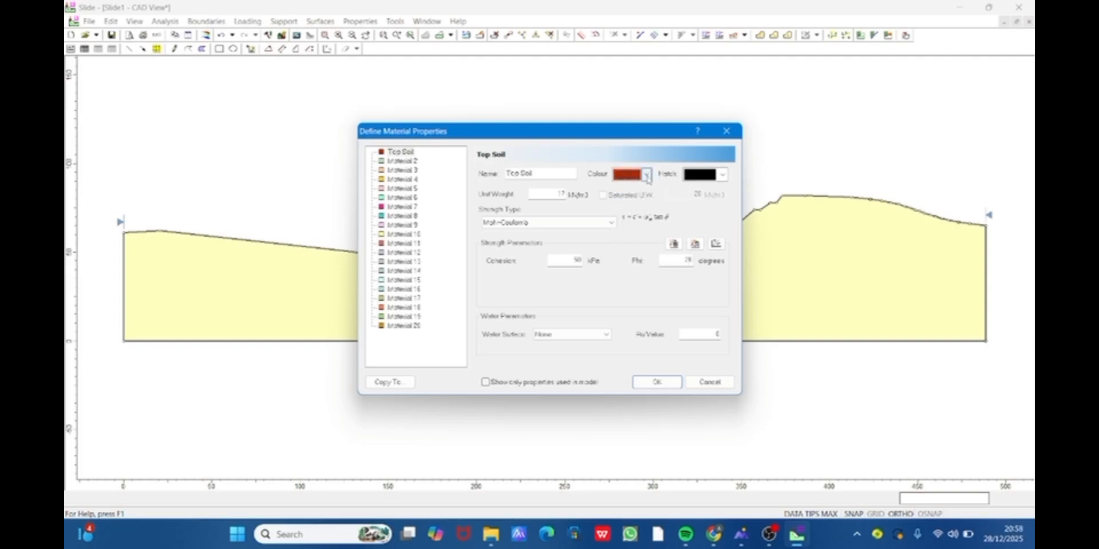
{"action": "left_click", "coordinate": [647, 176]}
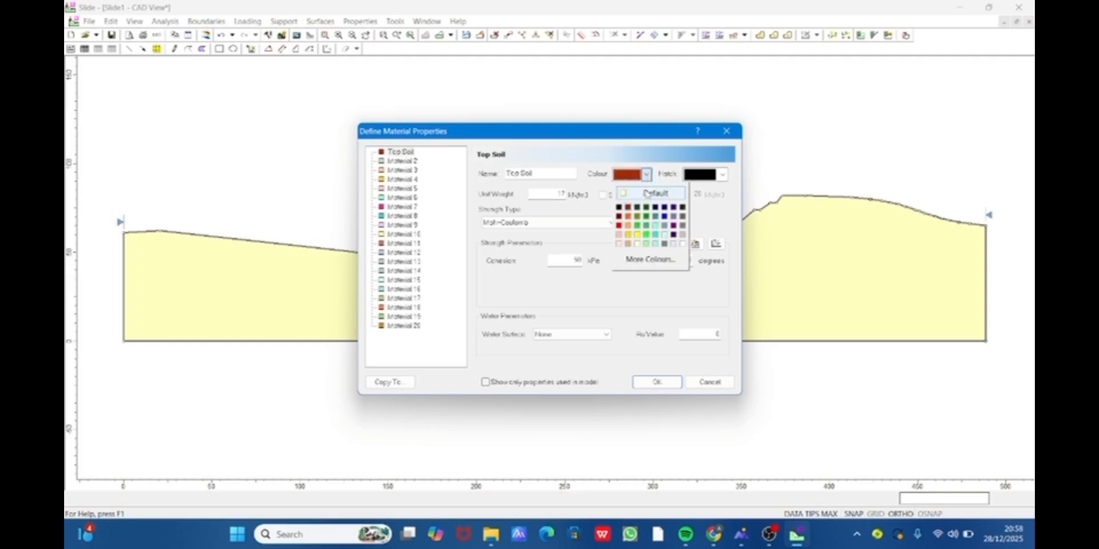
{"action": "left_click", "coordinate": [626, 218]}
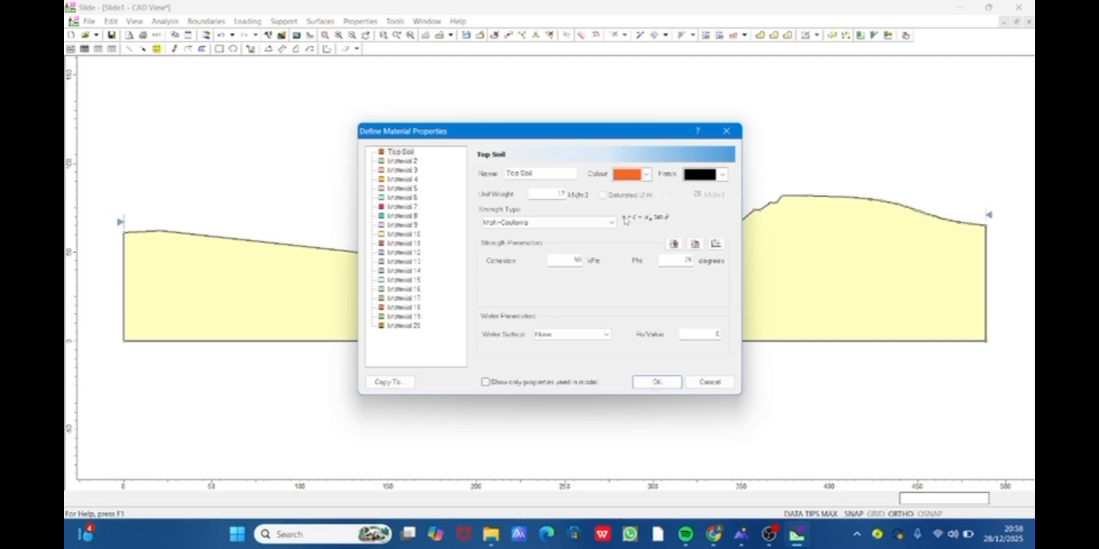
- Rename Material 2 as Gravelly Sandstone
{"action": "left_click", "coordinate": [407, 162]}
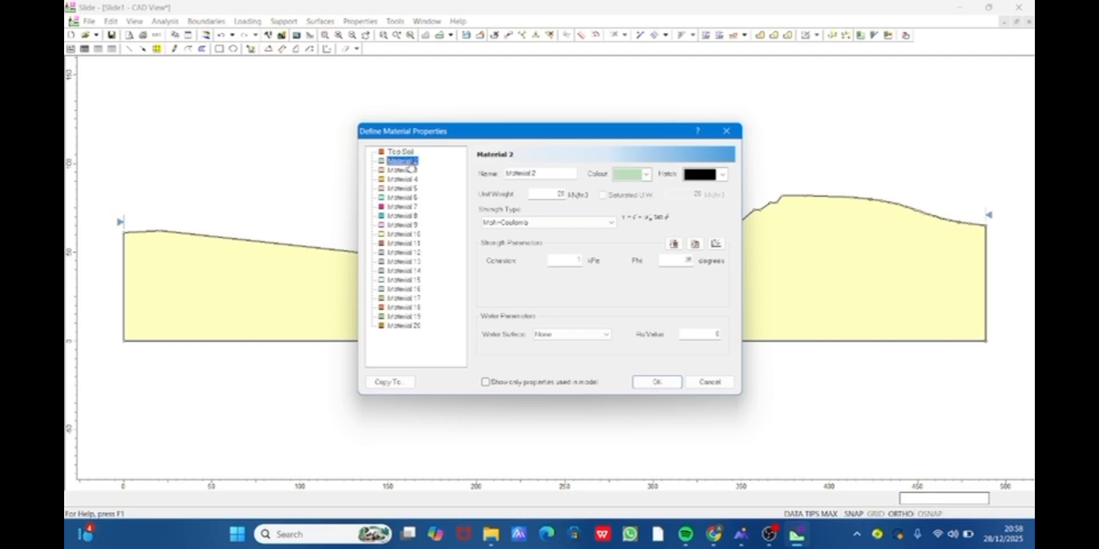
{"action": "left_click_drag", "start_coordinate": [536, 173], "coordinate": [498, 180]}
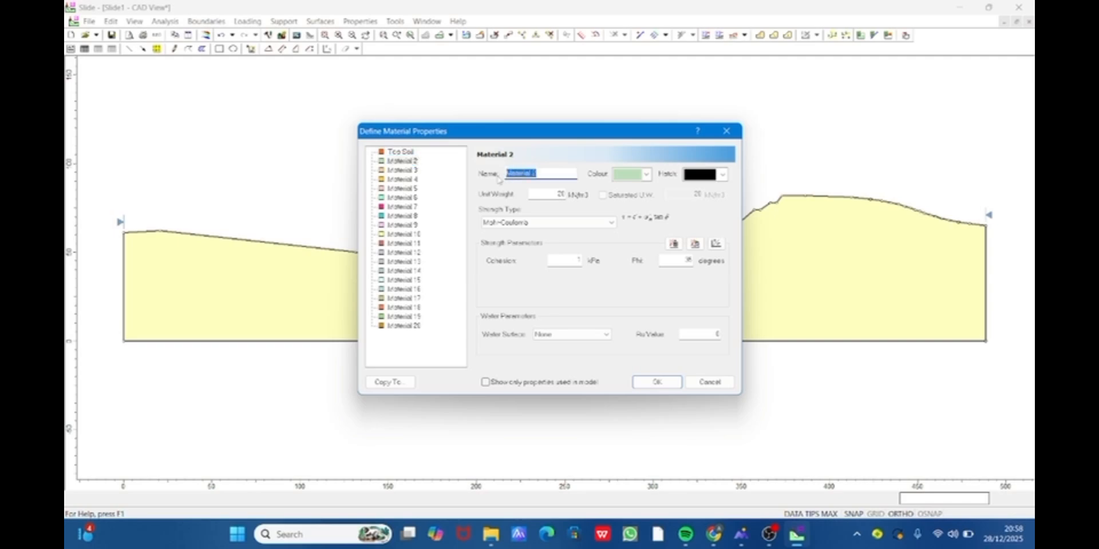
{"action": "key", "text": "BackSpace"}
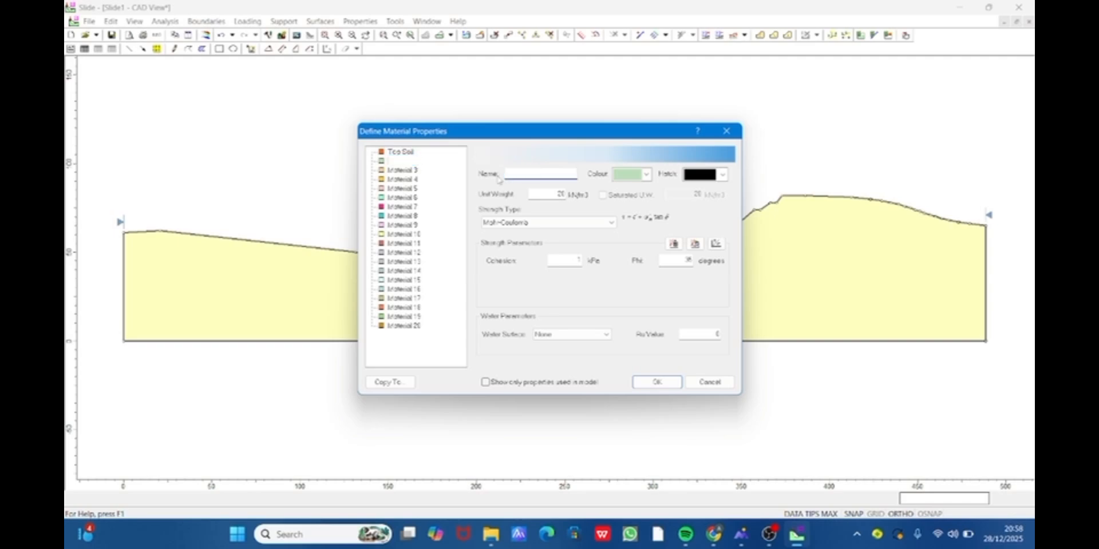
{"action": "type", "text": "Gravelly"}
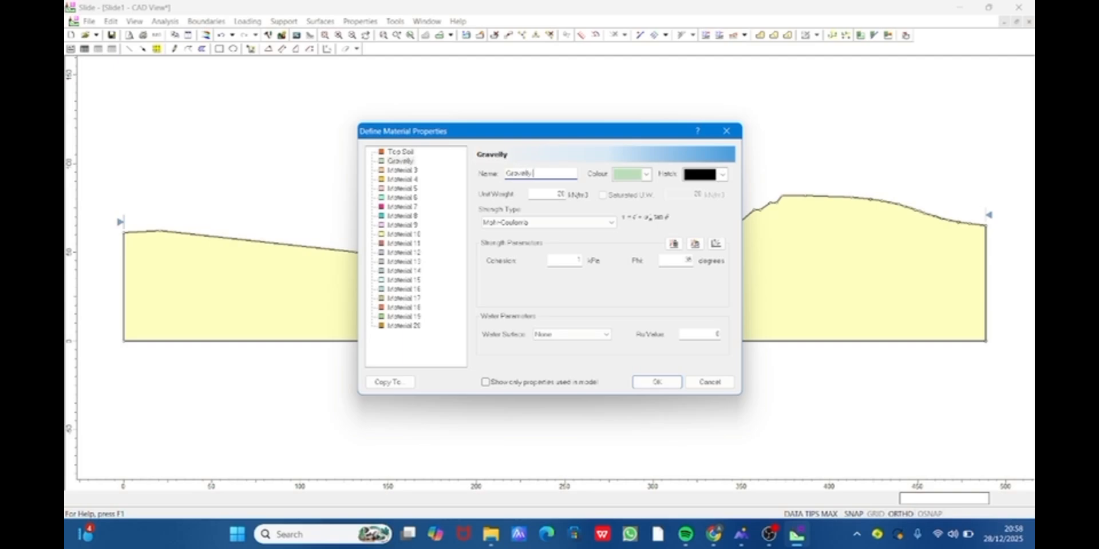
{"action": "type", "text": " Sandstone"}
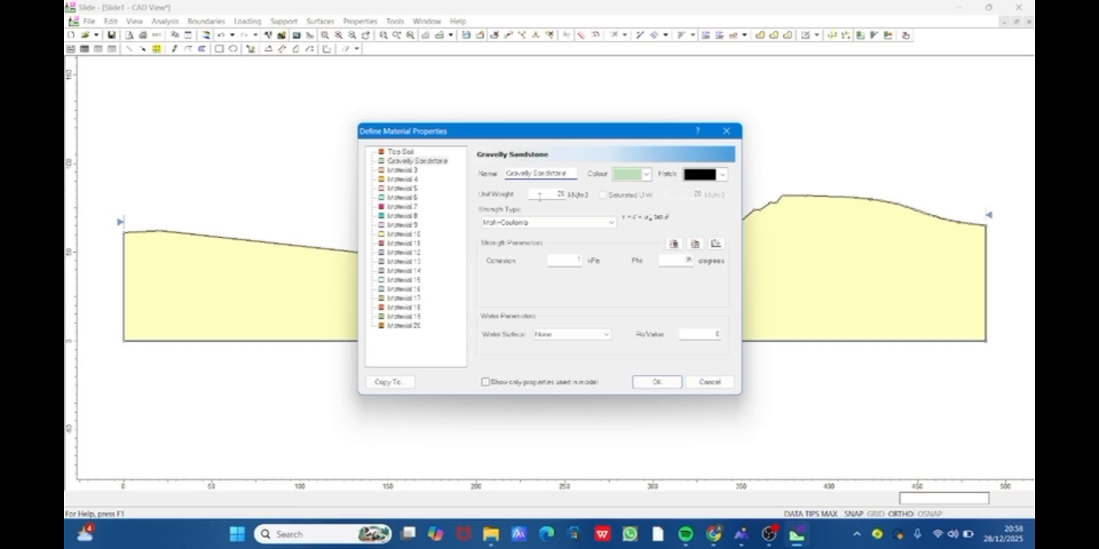
- Set Gravelly Sandstone's unit weight to 15.1 kN/m3, cohesion to 10 kPa and Phi to 26 degrees
{"action": "left_click_drag", "start_coordinate": [555, 195], "coordinate": [566, 196]}
{"action": "type", "text": "1"}
{"action": "type", "text": ".1"}
{"action": "left_click", "coordinate": [580, 261]}
{"action": "key", "text": "BackSpace"}
{"action": "type", "text": "10"}
{"action": "double_click", "coordinate": [670, 260]}
{"action": "type", "text": "26"}
- Set Gravelly Sandstone's colour to red and keep its solid black hatch
{"action": "left_click", "coordinate": [646, 174]}
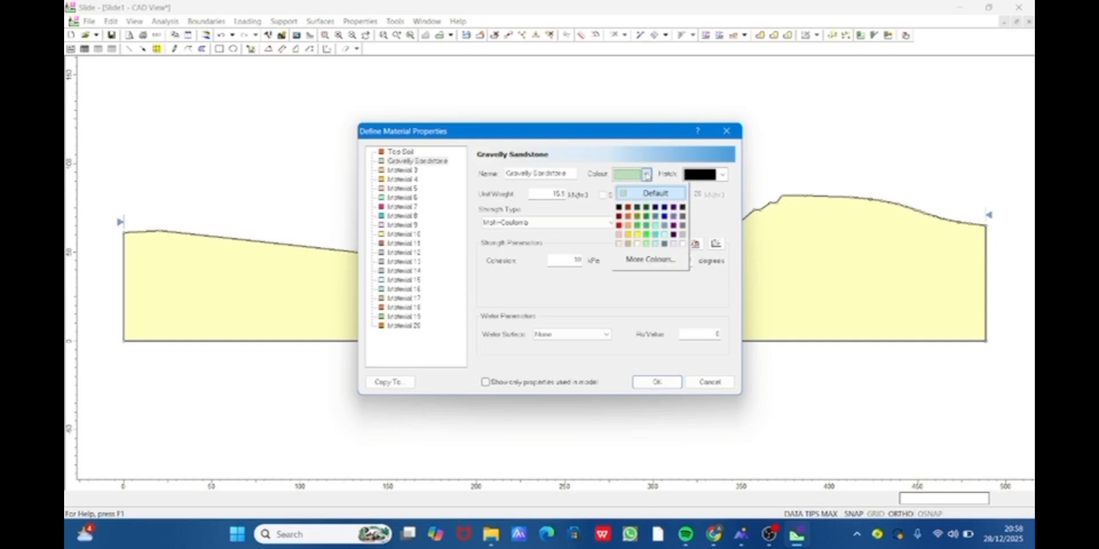
{"action": "left_click", "coordinate": [620, 226]}
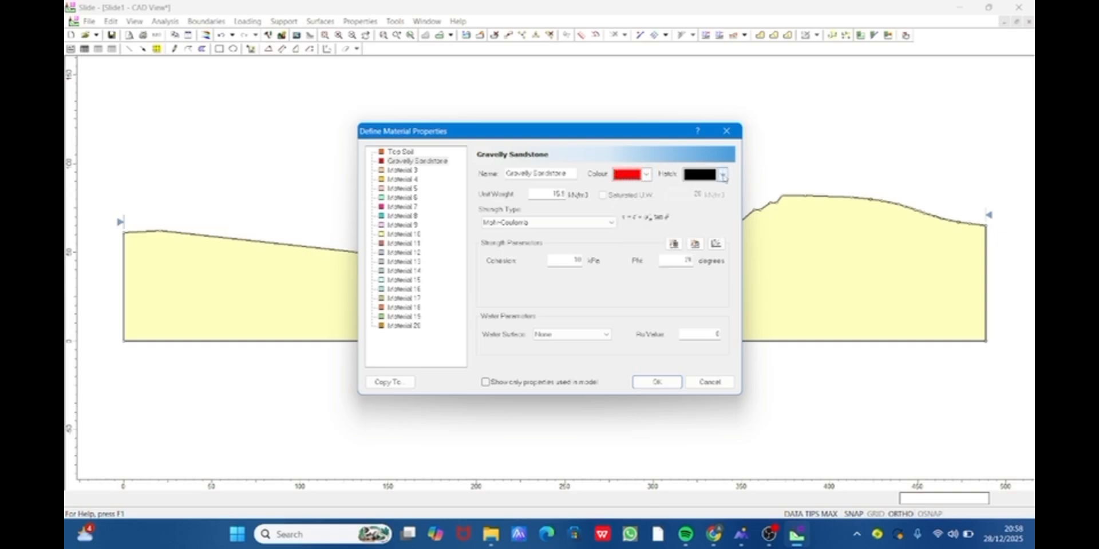
{"action": "left_click", "coordinate": [723, 176]}
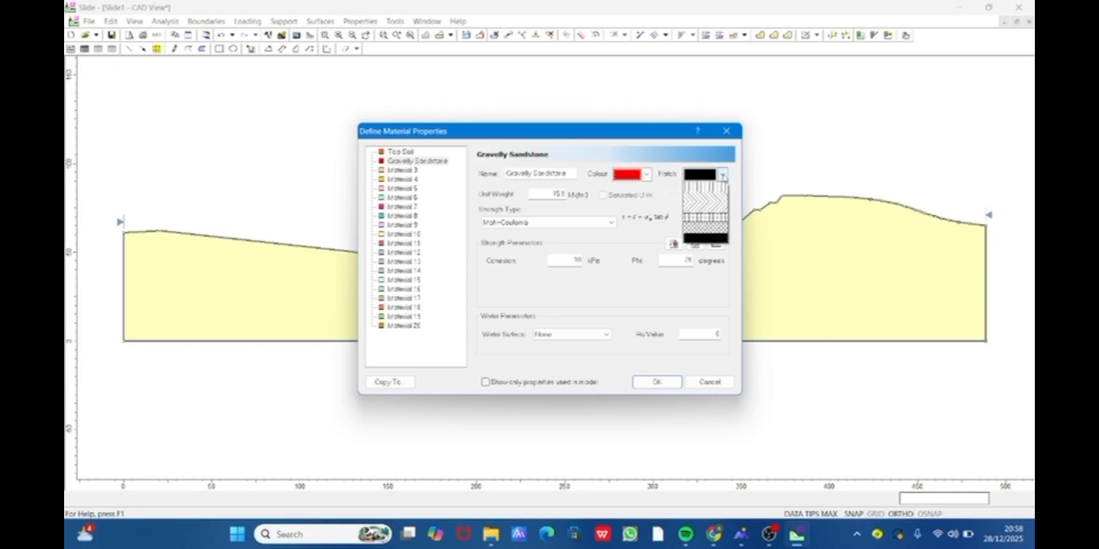
{"action": "left_click", "coordinate": [719, 242]}
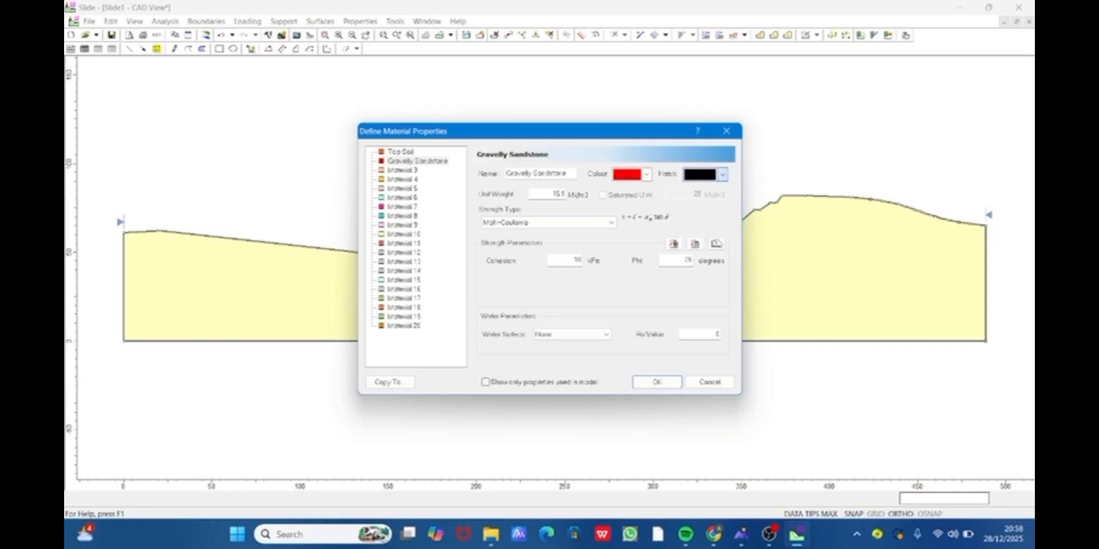
- Rename Material 3 as Siltstone and set its colour to green
{"action": "left_click", "coordinate": [397, 173]}
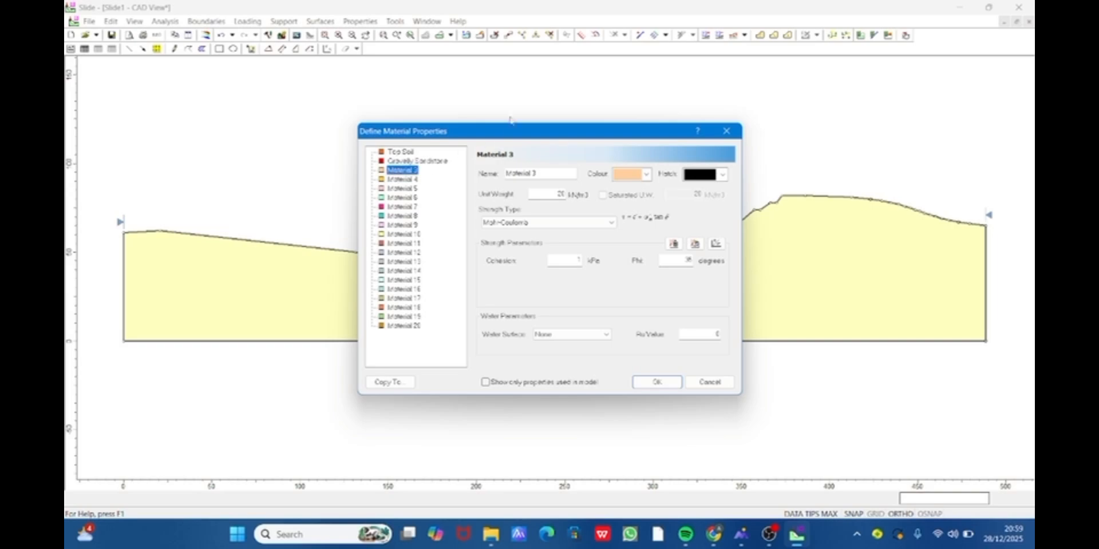
{"action": "key", "text": "Tab"}
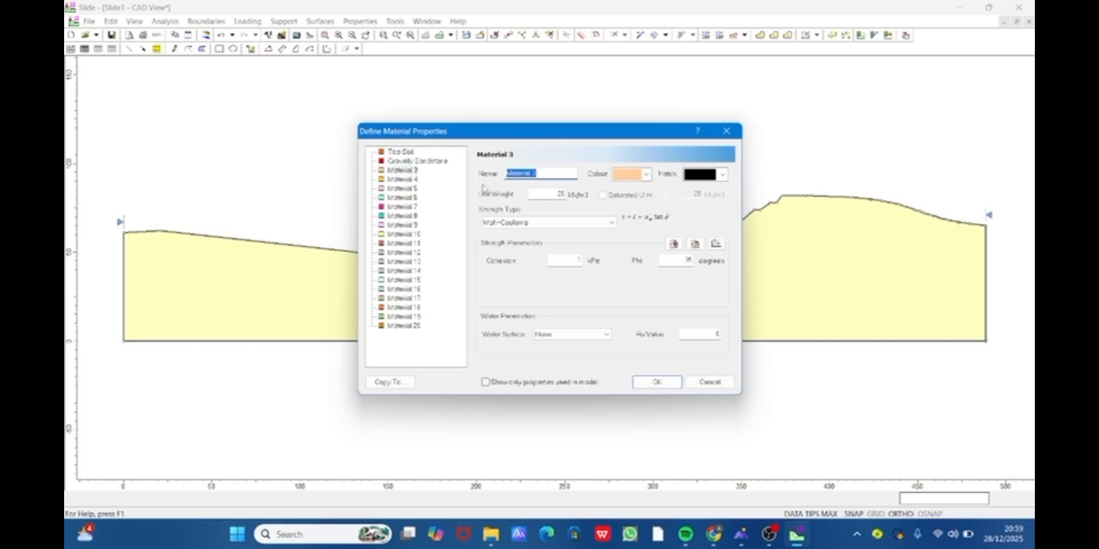
{"action": "type", "text": "s"}
{"action": "type", "text": "Sil"}
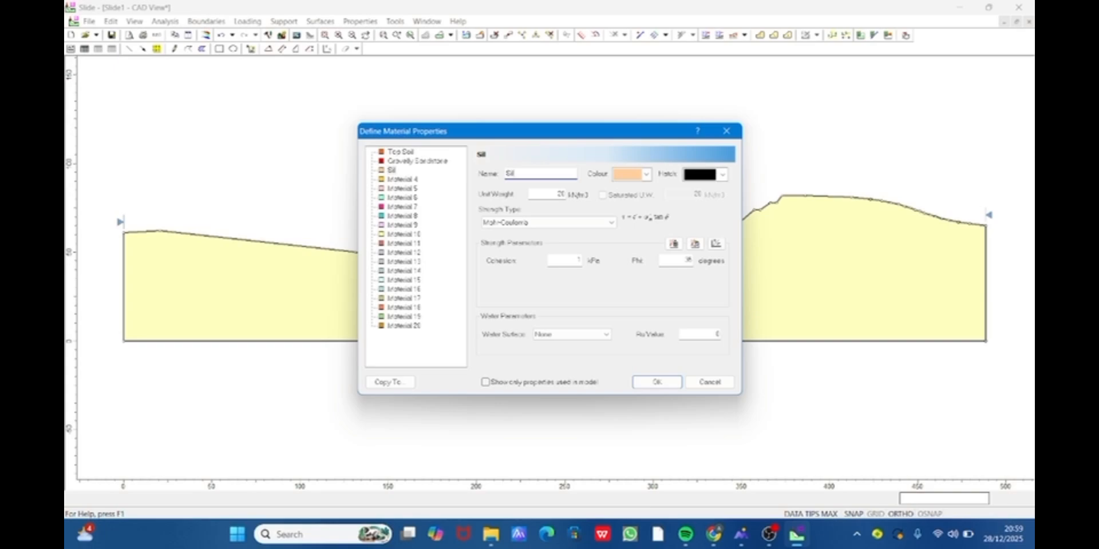
{"action": "type", "text": "tstone"}
{"action": "left_click", "coordinate": [645, 174]}
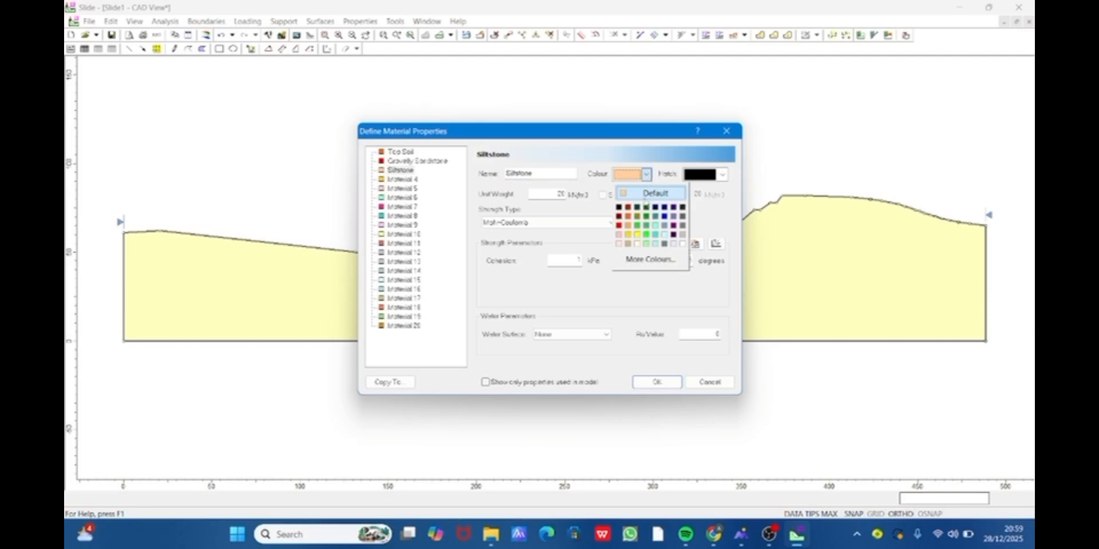
{"action": "left_click", "coordinate": [639, 229]}
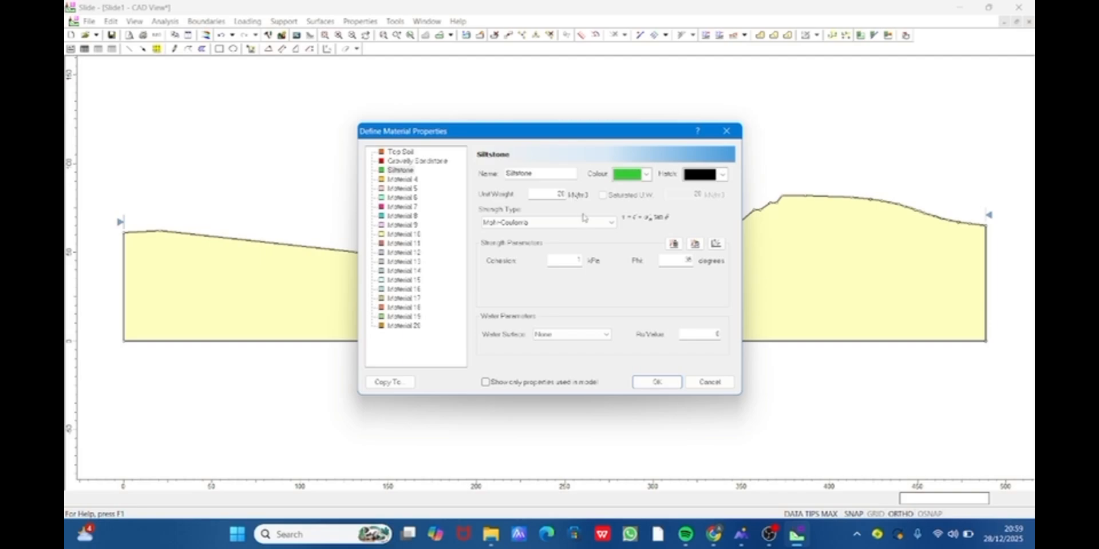
- Enter Siltstone's unit weight and cohesion, and set its Phi to 20.6 degrees
{"action": "left_click_drag", "start_coordinate": [550, 194], "coordinate": [578, 196]}
{"action": "type", "text": "15"}
{"action": "type", "text": "9.7"}
{"action": "type", "text": "7"}
{"action": "key", "text": "Tab"}
{"action": "type", "text": "773.71"}
{"action": "left_click", "coordinate": [693, 261]}
{"action": "double_click", "coordinate": [695, 261]}
{"action": "type", "text": "20.6"}
- Rename Material 4 as Clayedsand
{"action": "left_click", "coordinate": [413, 180]}
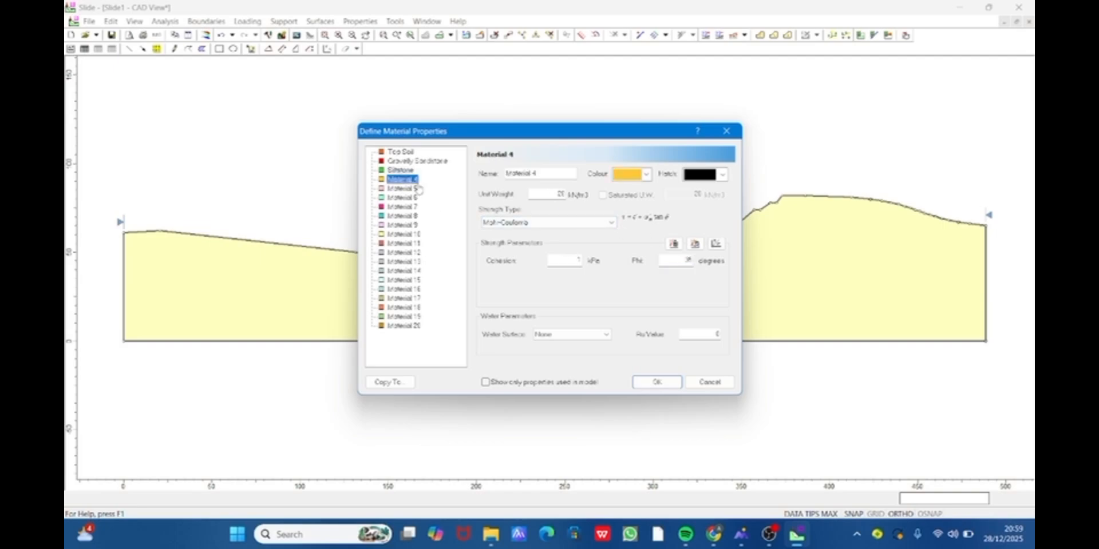
{"action": "left_click_drag", "start_coordinate": [549, 173], "coordinate": [491, 182]}
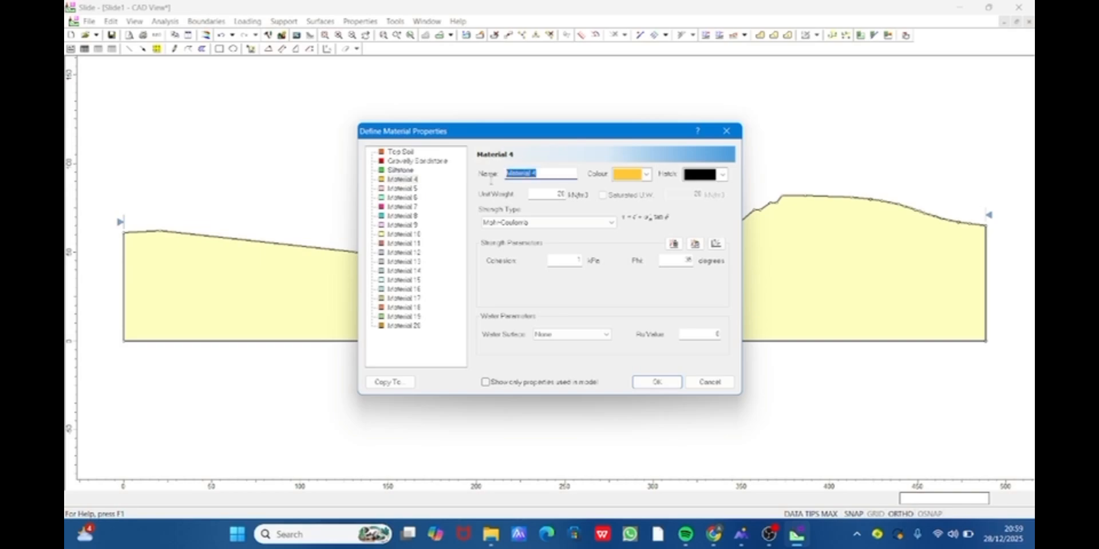
{"action": "type", "text": "Claye"}
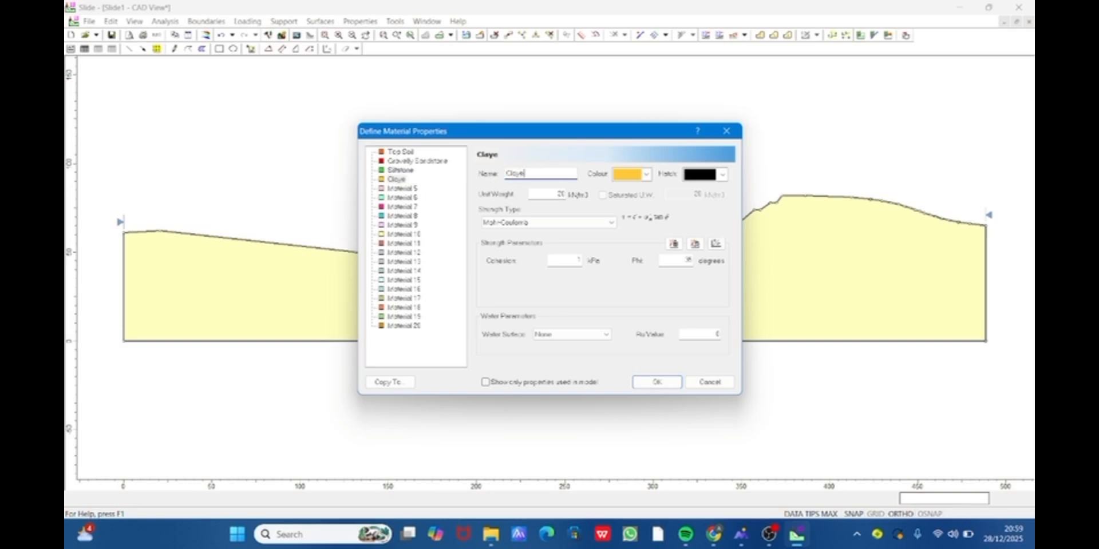
{"action": "type", "text": "dsans"}
{"action": "key", "text": "BackSpace"}
{"action": "type", "text": "d"}
- Set Clayedsand's unit weight to 17.8 kN/m3, cohesion to 10 kPa and Phi to 26 degrees
{"action": "left_click", "coordinate": [551, 194]}
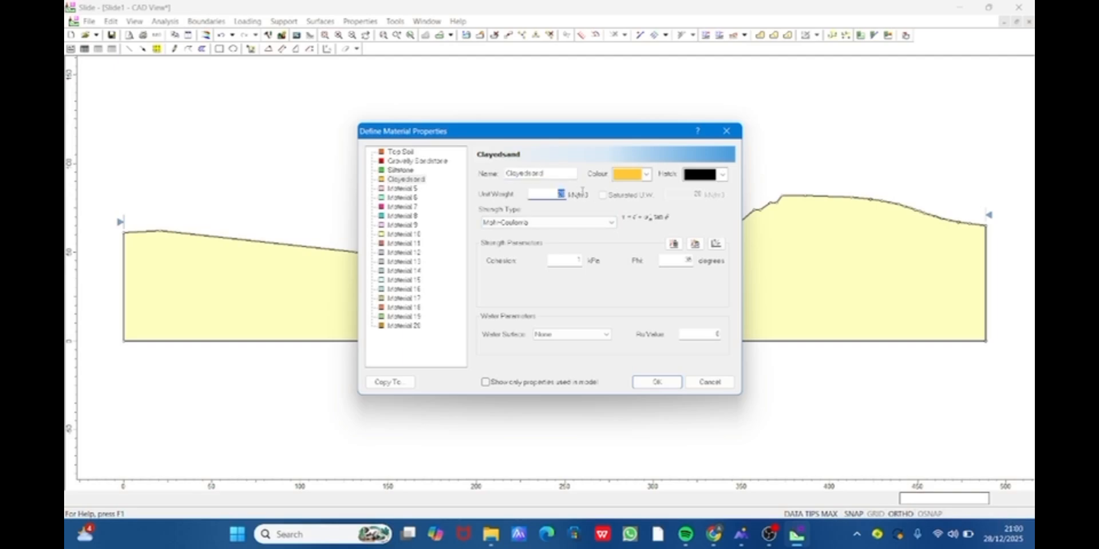
{"action": "type", "text": "17.5"}
{"action": "left_click", "coordinate": [580, 259]}
{"action": "type", "text": "10"}
{"action": "left_click", "coordinate": [683, 259]}
{"action": "type", "text": "26"}
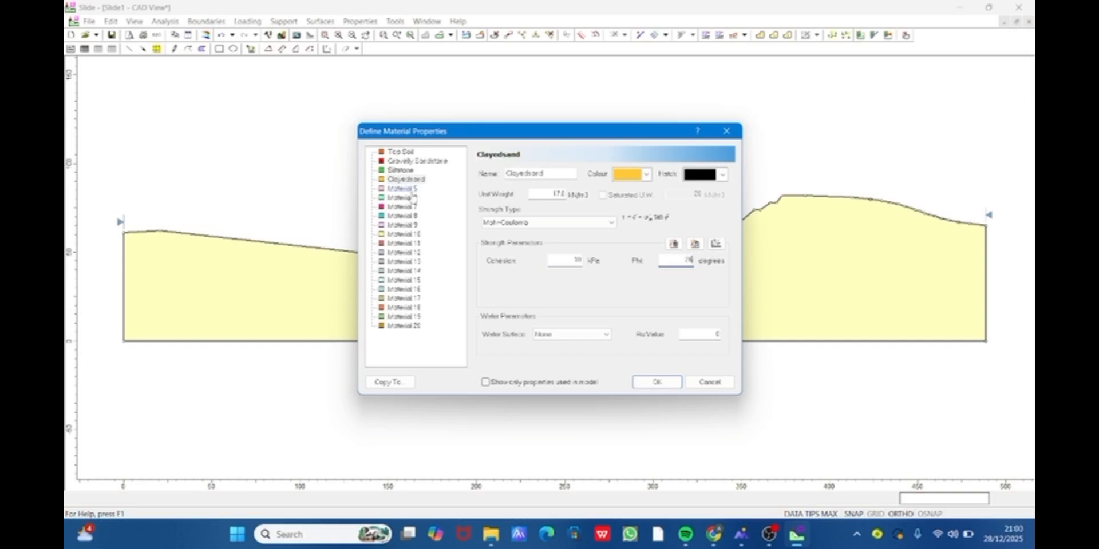
- Rename Material 5 as Cleansand and set its colour to bright yellow
{"action": "left_click", "coordinate": [407, 189]}
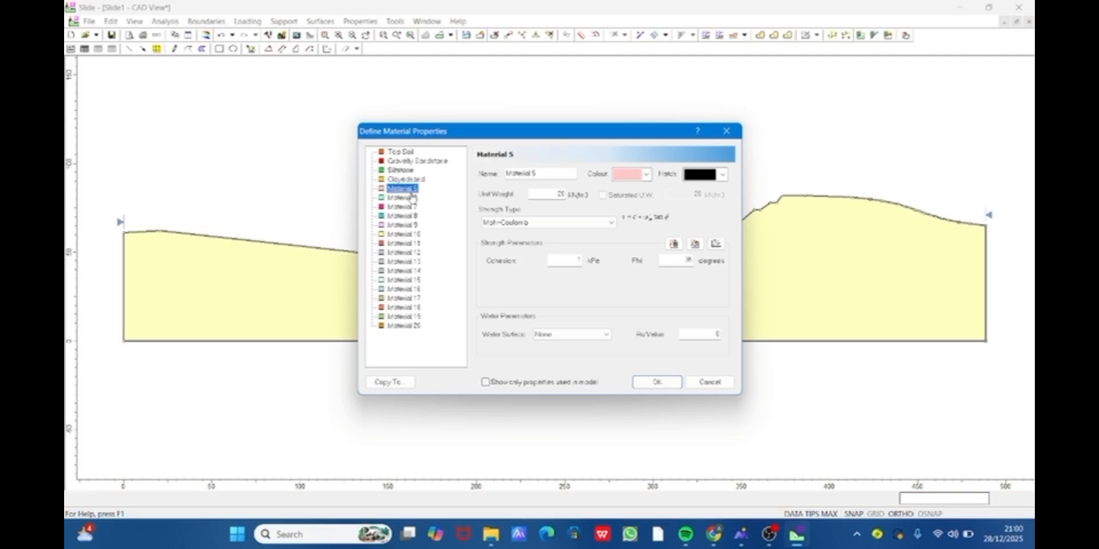
{"action": "left_click", "coordinate": [409, 189]}
{"action": "left_click_drag", "start_coordinate": [545, 174], "coordinate": [488, 178]}
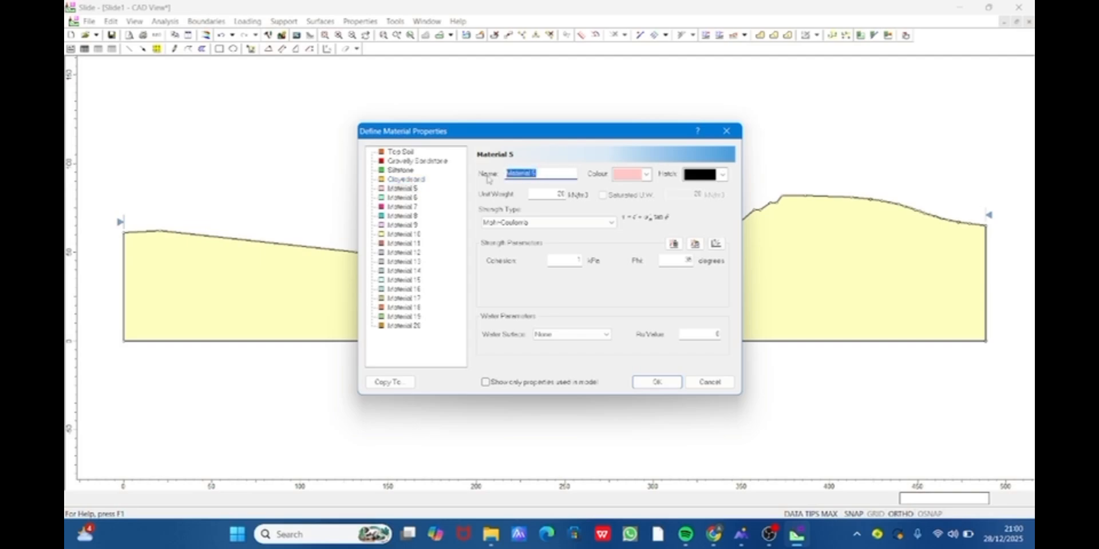
{"action": "type", "text": "C"}
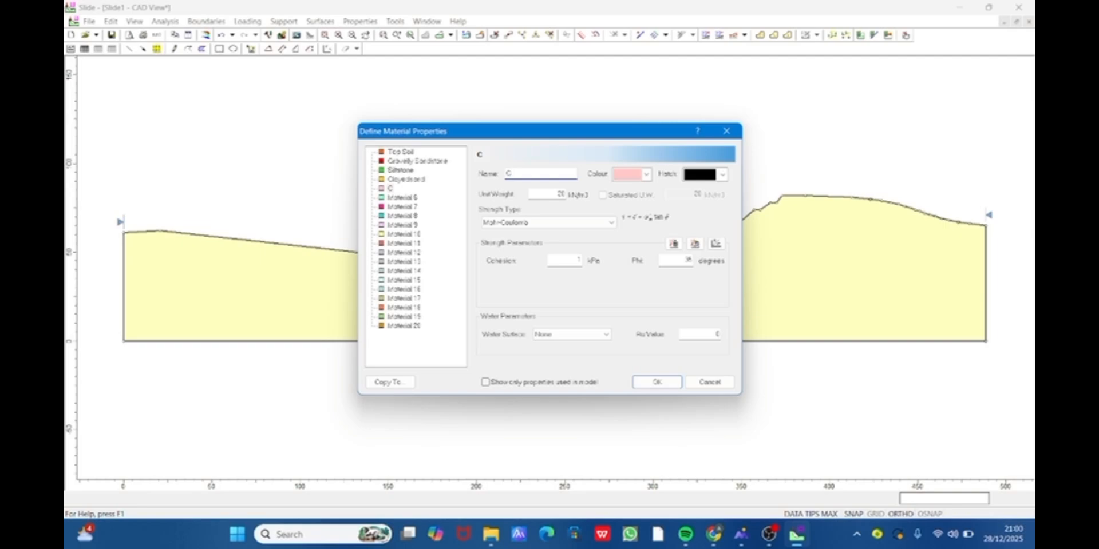
{"action": "type", "text": "leansand"}
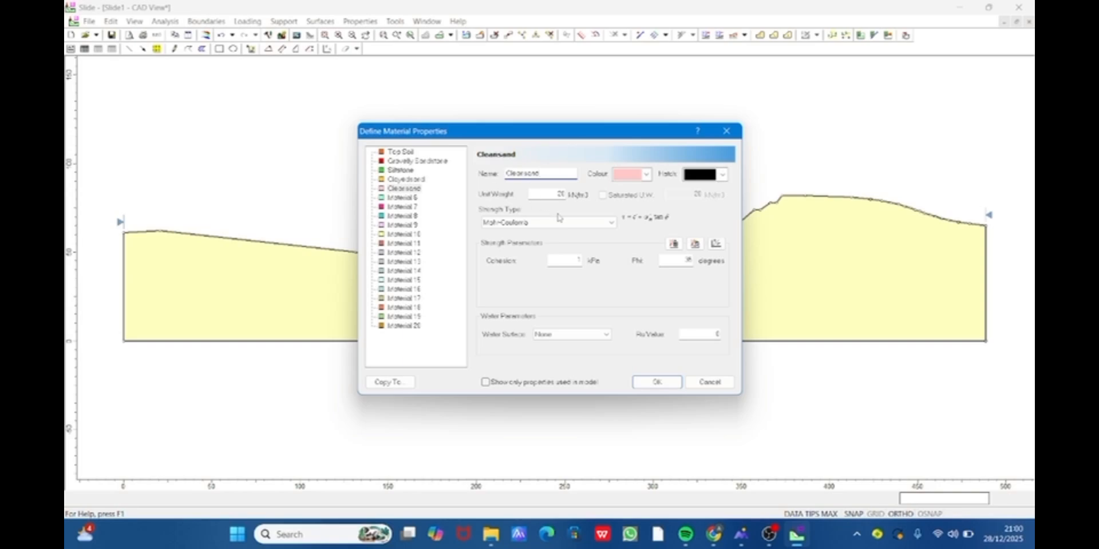
{"action": "key", "text": "Tab"}
{"action": "left_click", "coordinate": [647, 175]}
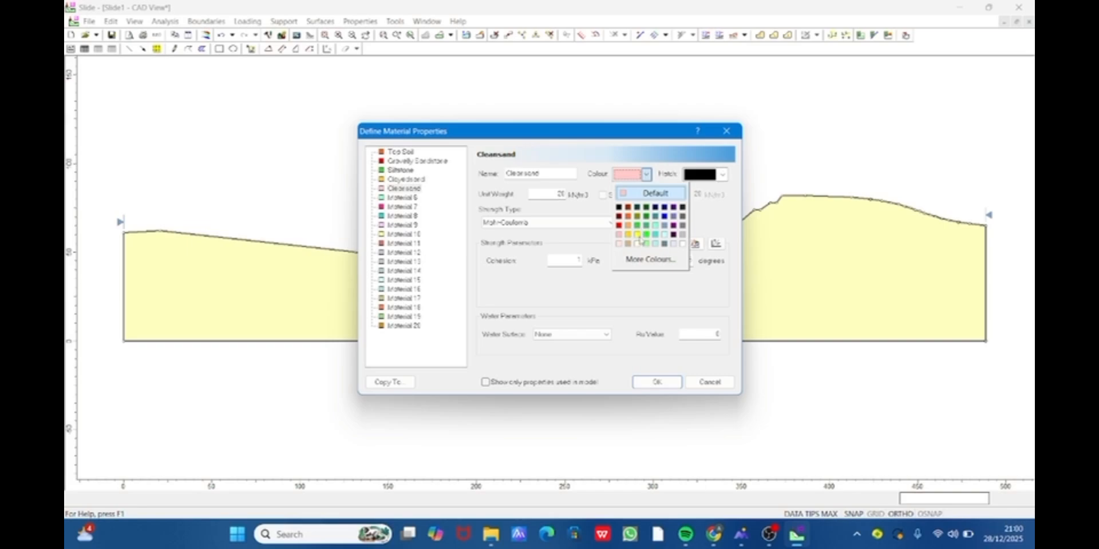
{"action": "left_click", "coordinate": [637, 236]}
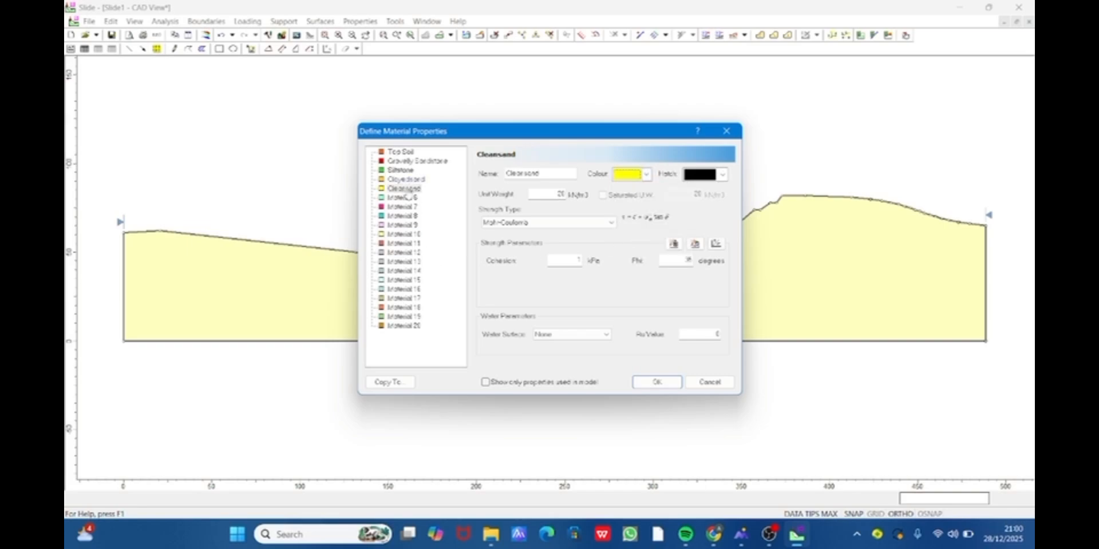
- Rename Material 6 as coal
{"action": "left_click", "coordinate": [408, 197]}
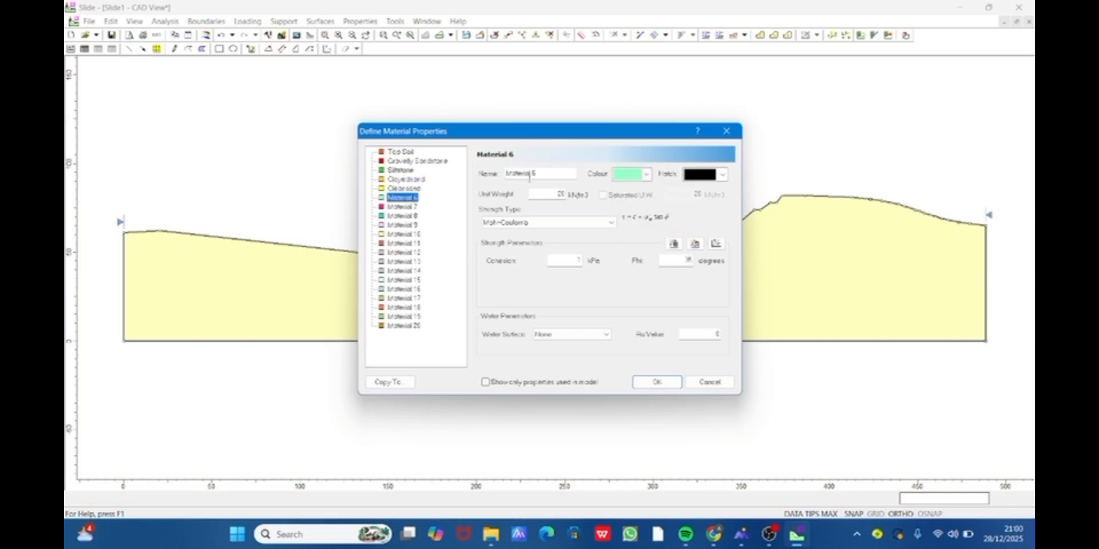
{"action": "left_click_drag", "start_coordinate": [539, 177], "coordinate": [495, 182]}
{"action": "type", "text": "coal"}
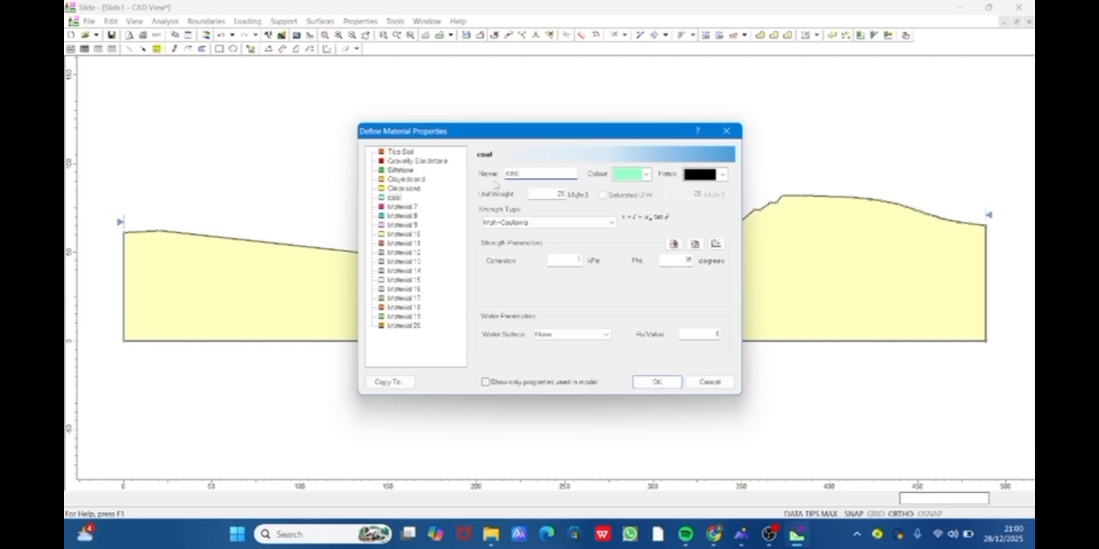
- Enter the coal material's unit weight, cohesion and Phi
{"action": "key", "text": "Tab"}
{"action": "type", "text": "11.5"}
{"action": "double_click", "coordinate": [573, 262]}
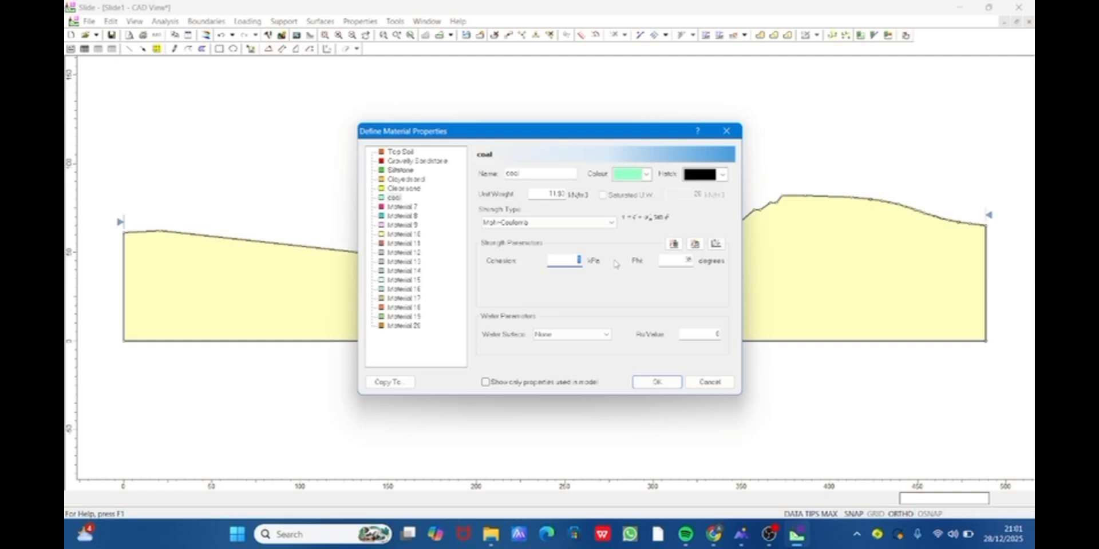
{"action": "type", "text": "60.76"}
{"action": "left_click_drag", "start_coordinate": [680, 260], "coordinate": [708, 260]}
{"action": "type", "text": "30.42"}
- Set the coal material's colour to black and apply the material definitions
{"action": "left_click", "coordinate": [645, 174]}
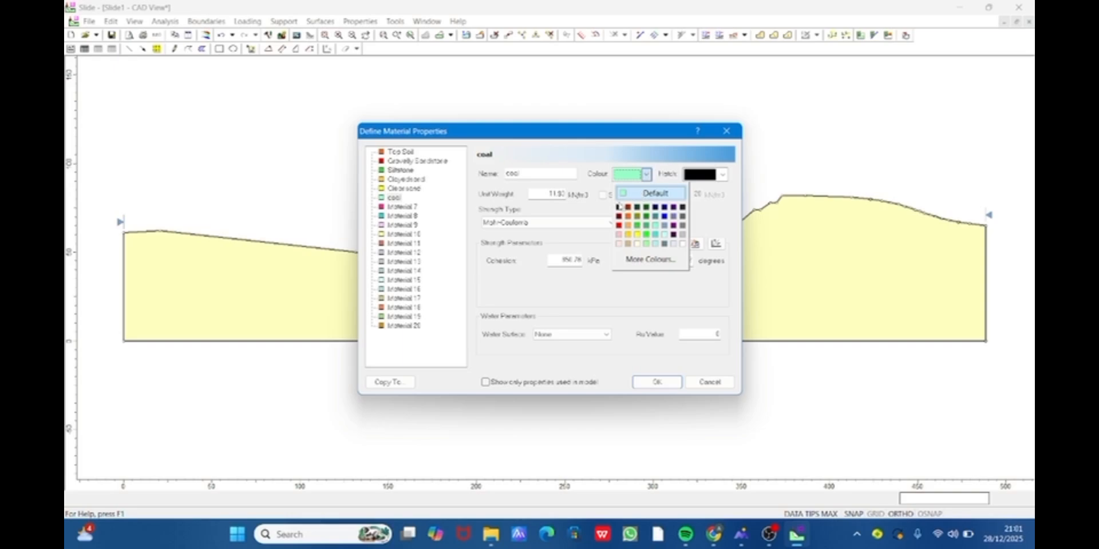
{"action": "left_click", "coordinate": [619, 207]}
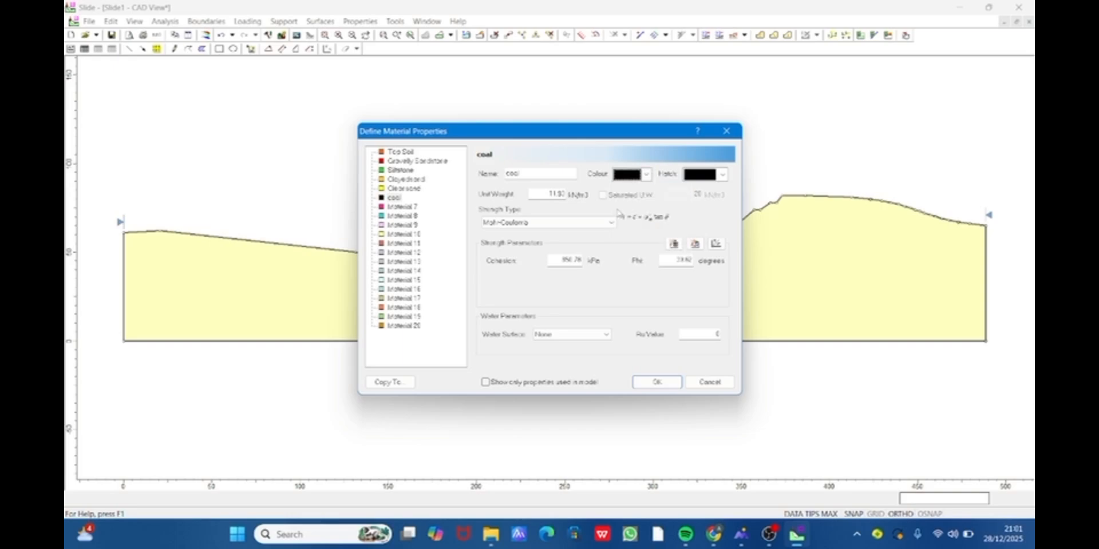
{"action": "left_click", "coordinate": [663, 389]}
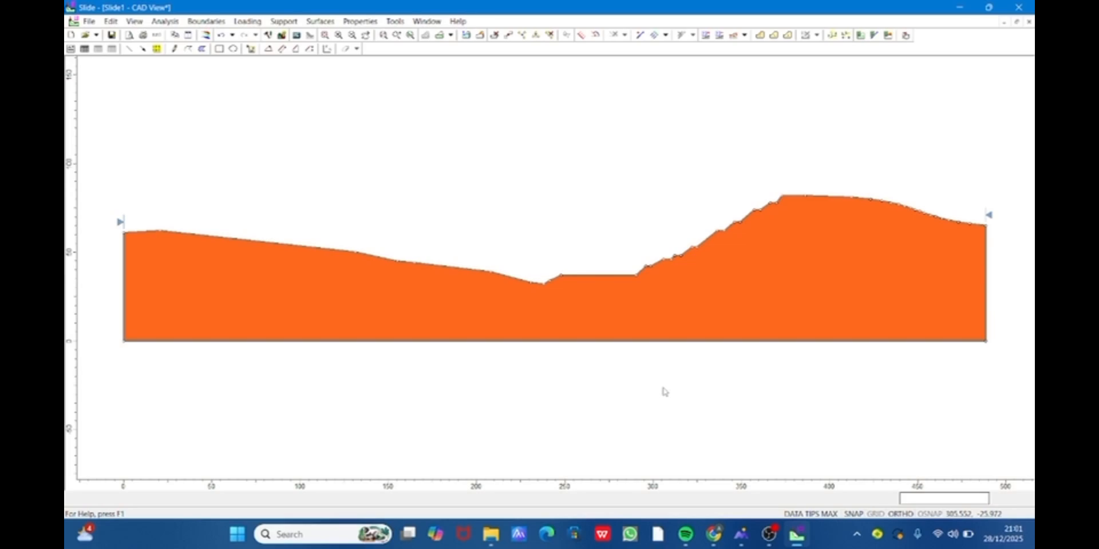
- Import only the material boundaries from Turun5.dxf in Downloads, with geometry cleanup enabled after import
{"action": "left_click", "coordinate": [90, 21]}
{"action": "mouse_move", "coordinate": [114, 102]}
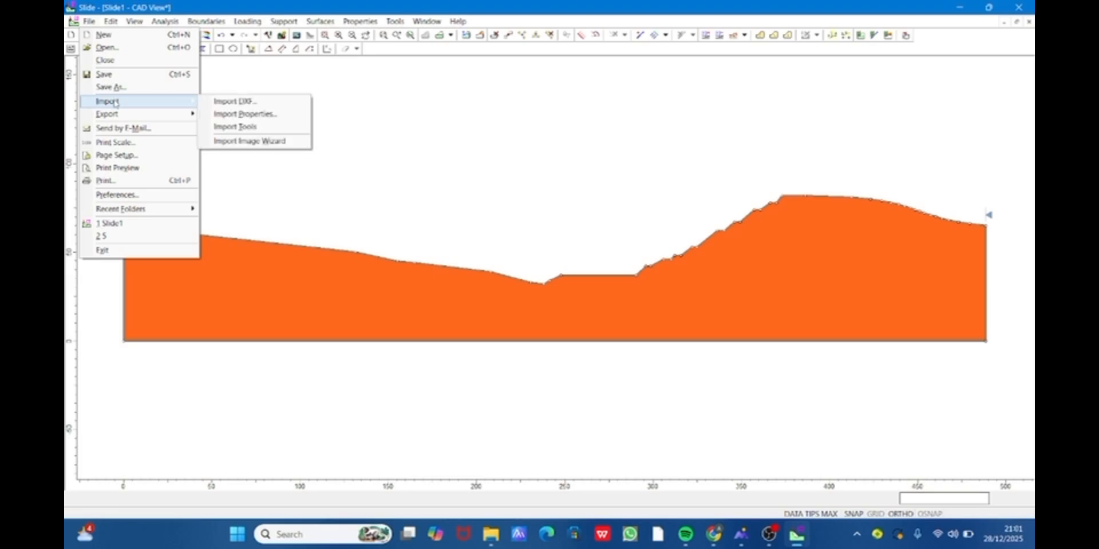
{"action": "left_click", "coordinate": [228, 101]}
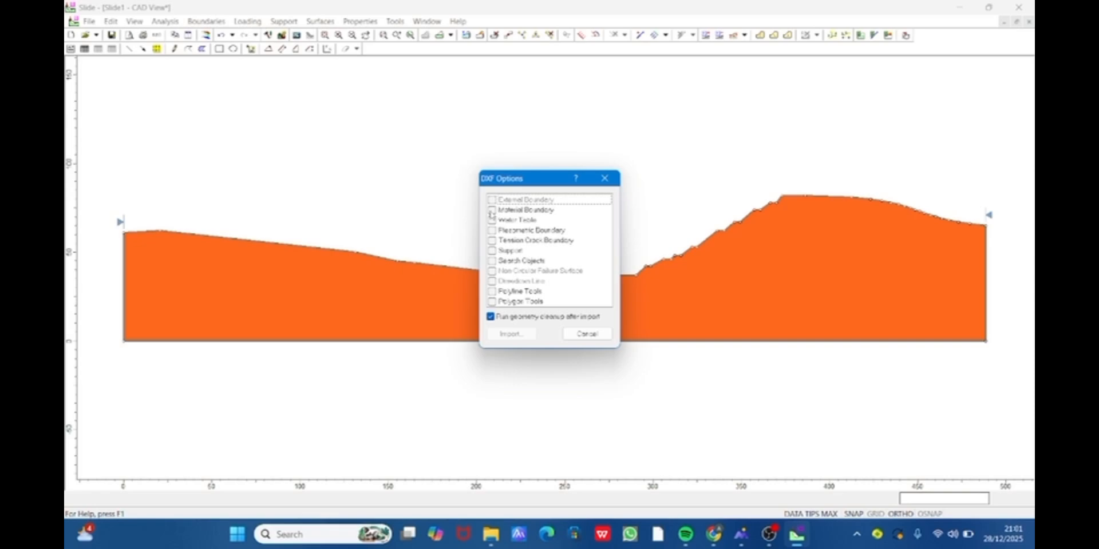
{"action": "left_click", "coordinate": [491, 211]}
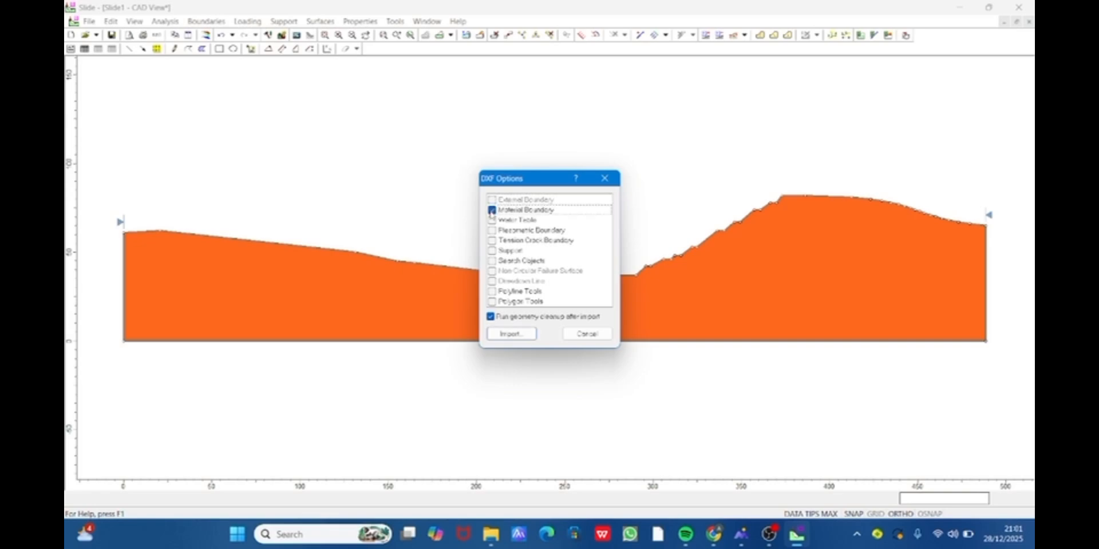
{"action": "left_click", "coordinate": [524, 336]}
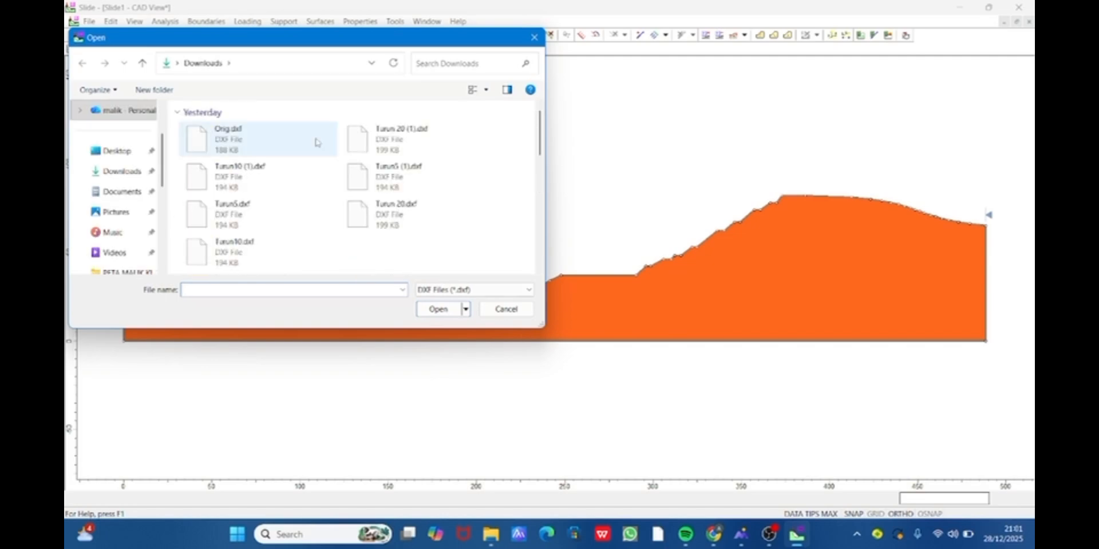
{"action": "left_click", "coordinate": [259, 214]}
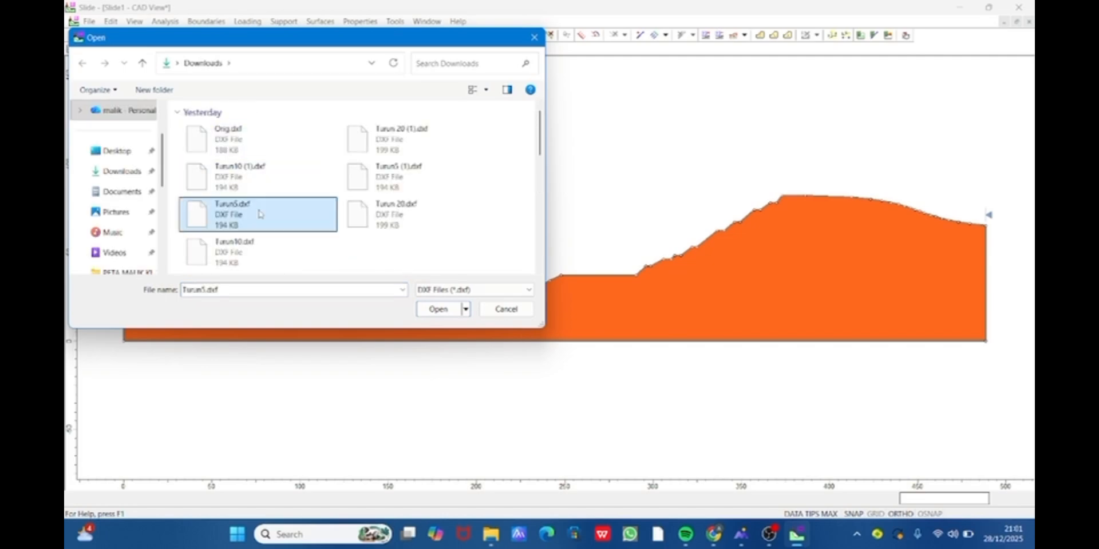
{"action": "double_click", "coordinate": [259, 214]}
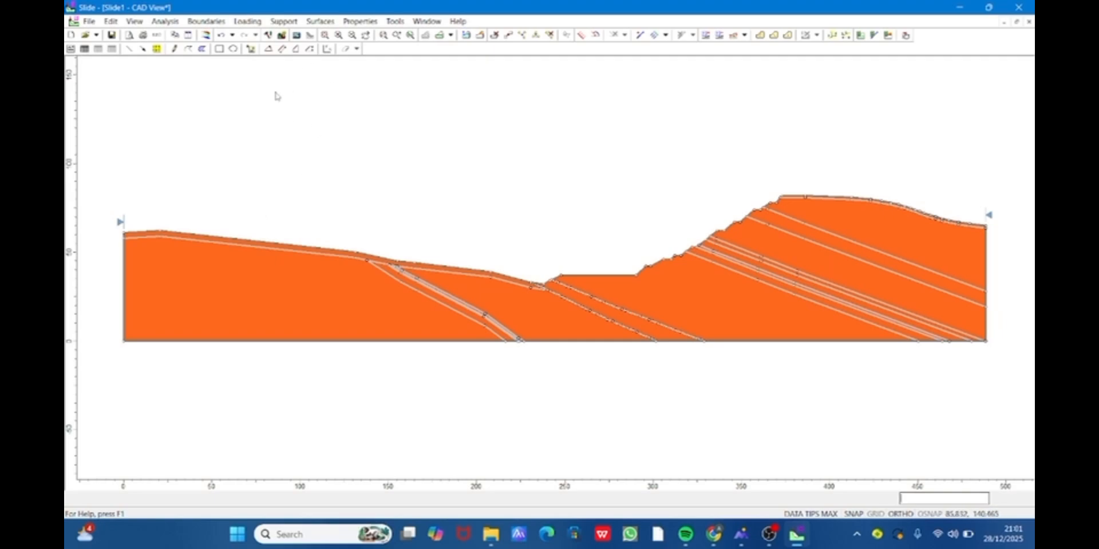
- Start assigning material properties and apply Gravelly Sandstone to the thick uppermost layer of the high slope, just beneath the thin surface layer
{"action": "left_click", "coordinate": [357, 21]}
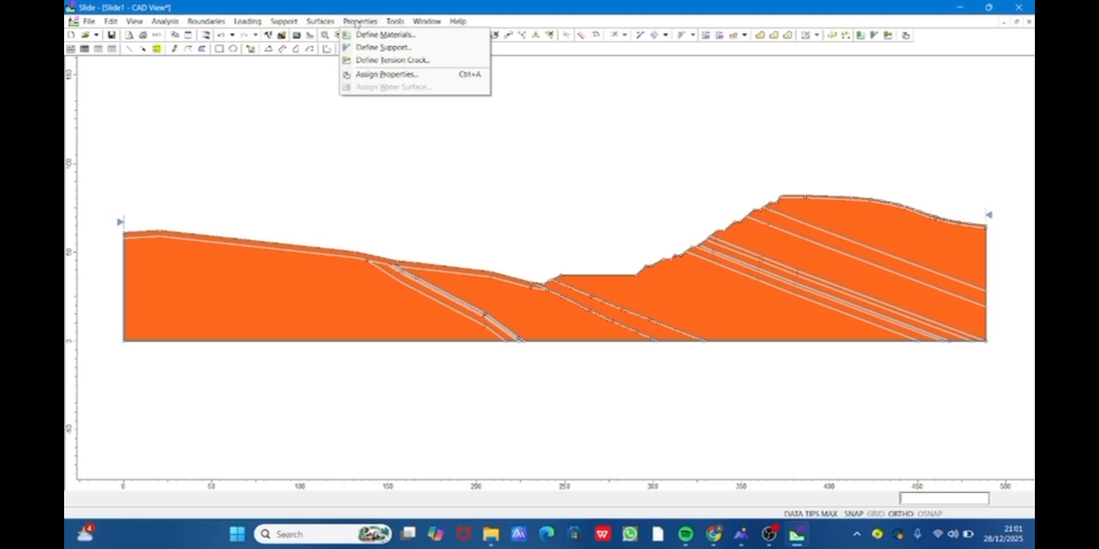
{"action": "left_click", "coordinate": [387, 74]}
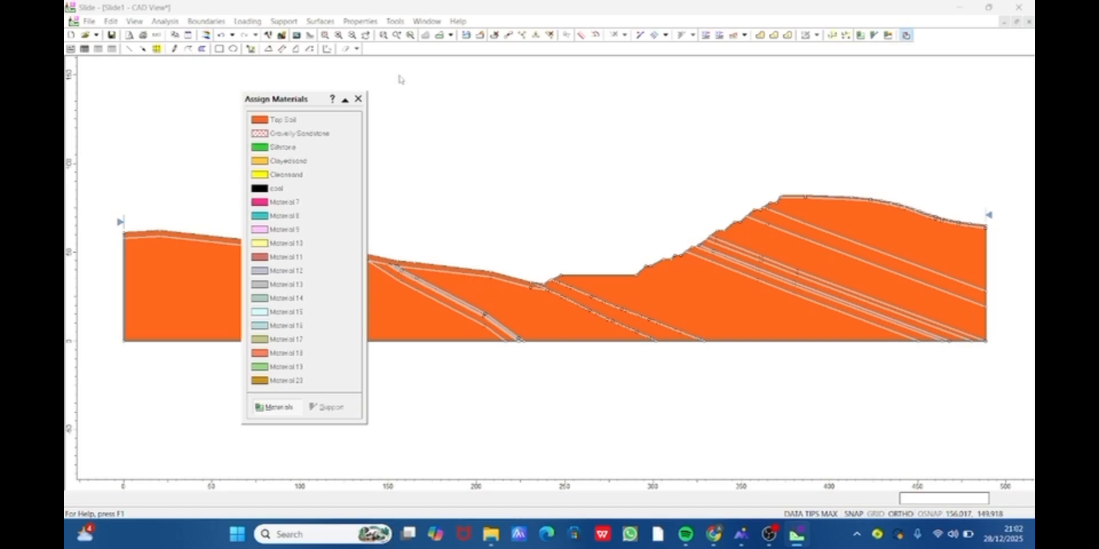
{"action": "left_click_drag", "start_coordinate": [301, 102], "coordinate": [236, 101]}
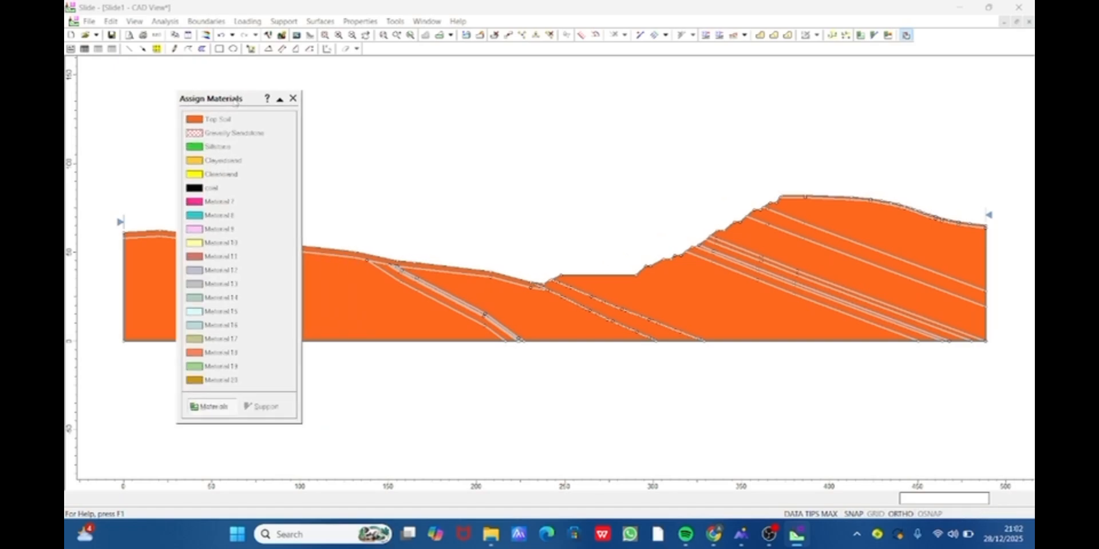
{"action": "left_click", "coordinate": [246, 133]}
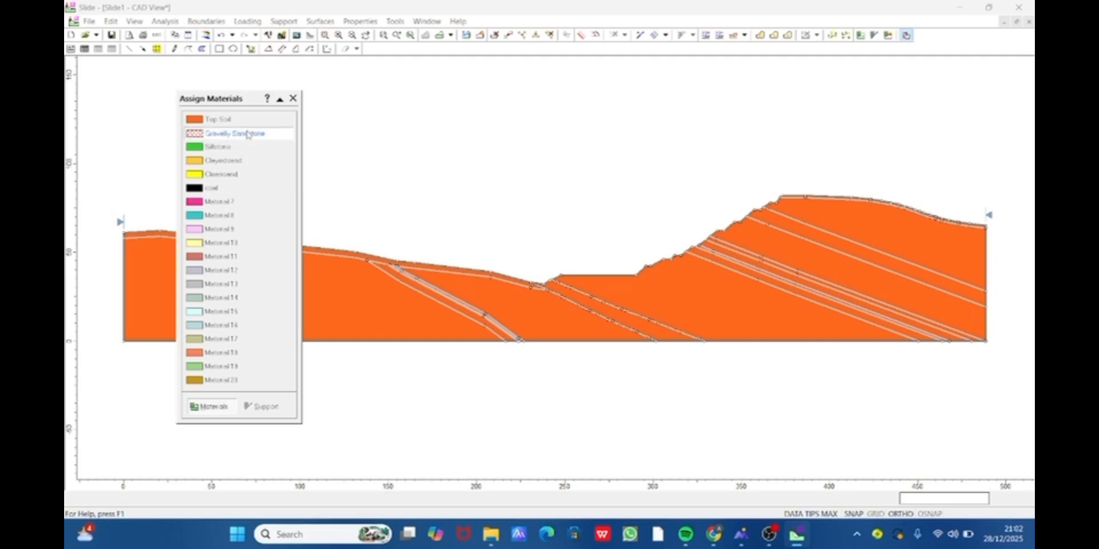
{"action": "left_click", "coordinate": [849, 223]}
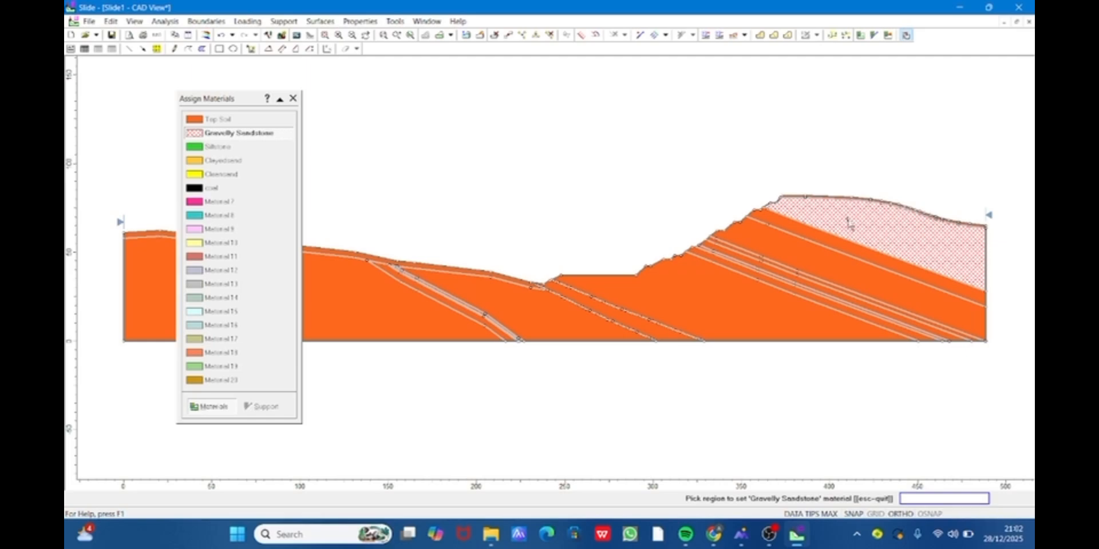
- Assign Siltstone to the band directly below the Gravelly Sandstone and to the two thin inclined bands deeper in the high slope
{"action": "left_click", "coordinate": [267, 150]}
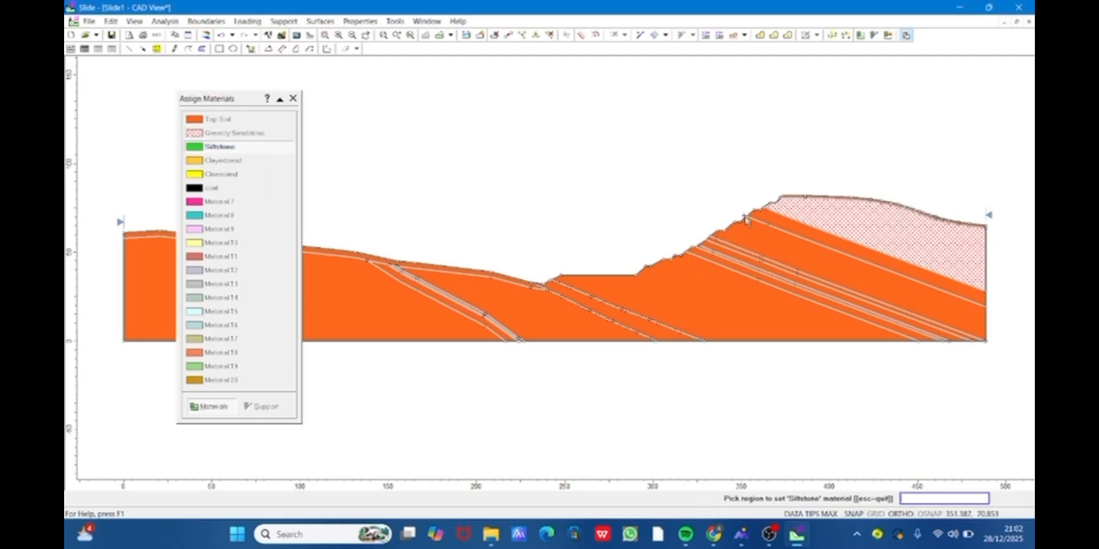
{"action": "left_click", "coordinate": [782, 225]}
{"action": "left_click", "coordinate": [753, 258]}
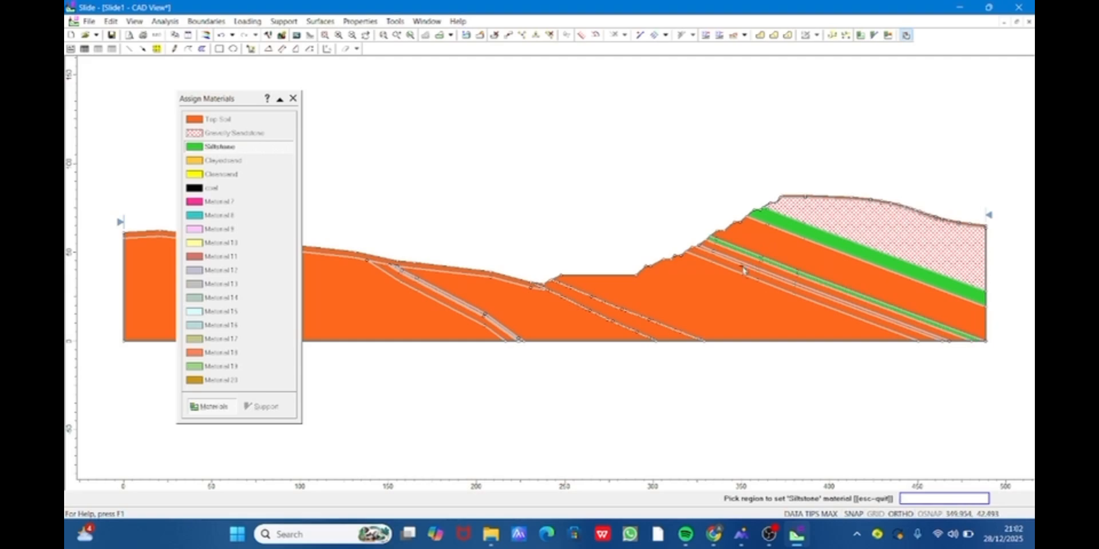
{"action": "scroll", "coordinate": [743, 269], "scroll_direction": "up", "scroll_amount": 2}
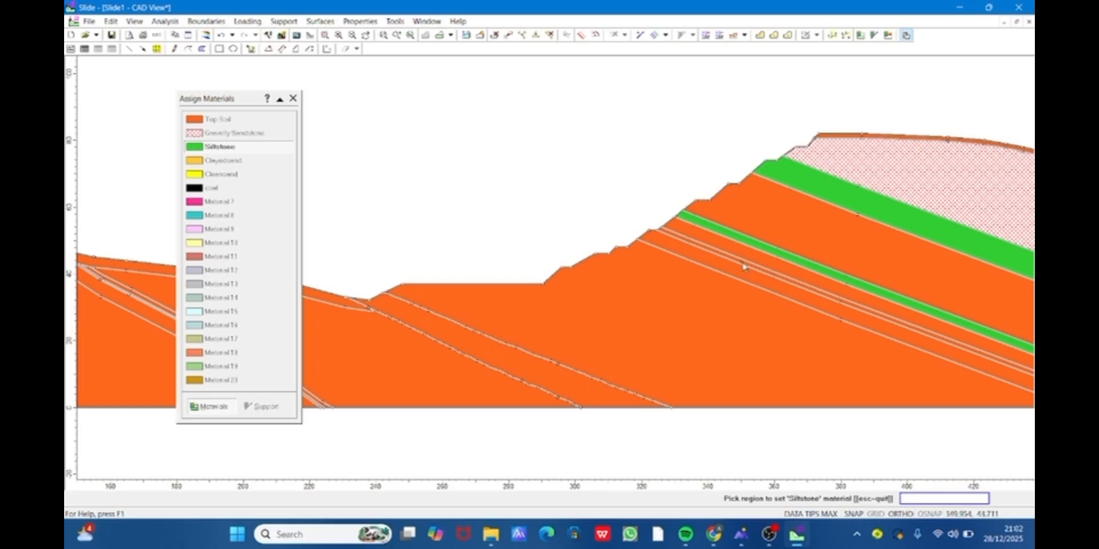
{"action": "left_click", "coordinate": [745, 267]}
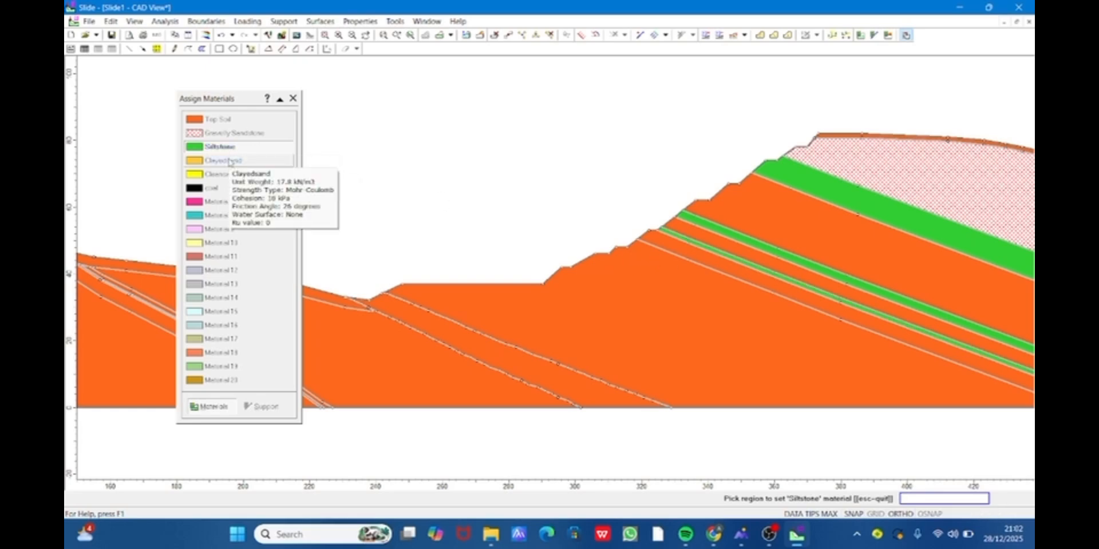
- Assign Clayedsand to the thick layer between the upper Siltstone bands, the layer between the two thin bands and the layer below them
{"action": "left_click", "coordinate": [229, 161]}
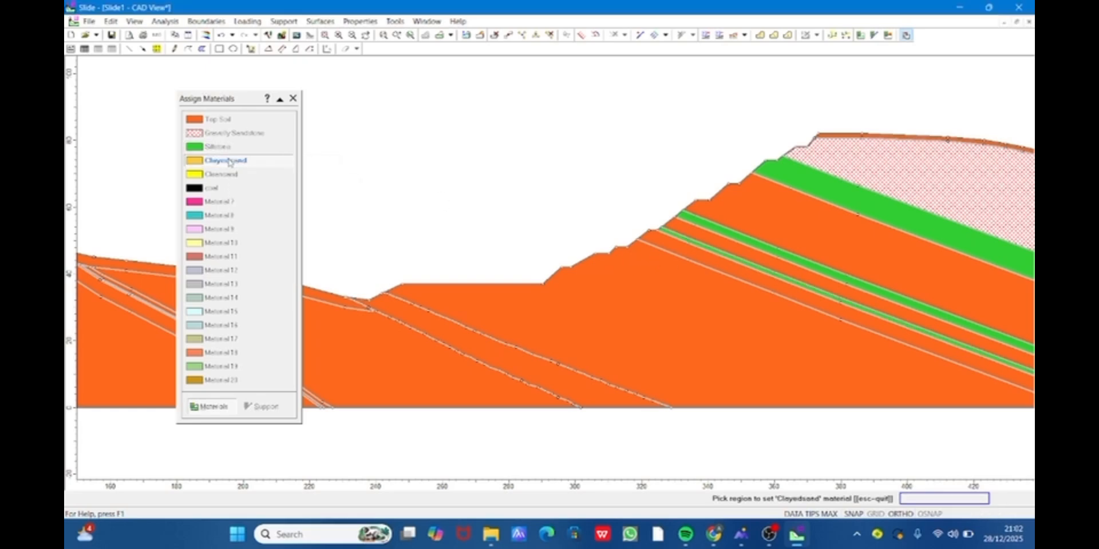
{"action": "left_click", "coordinate": [802, 216]}
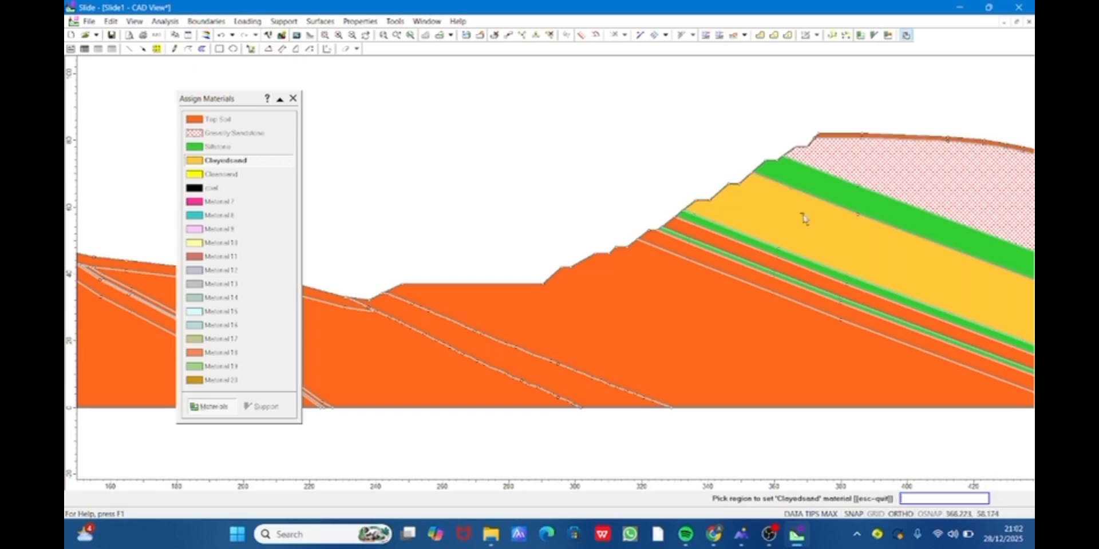
{"action": "left_click", "coordinate": [750, 259]}
{"action": "left_click", "coordinate": [727, 273]}
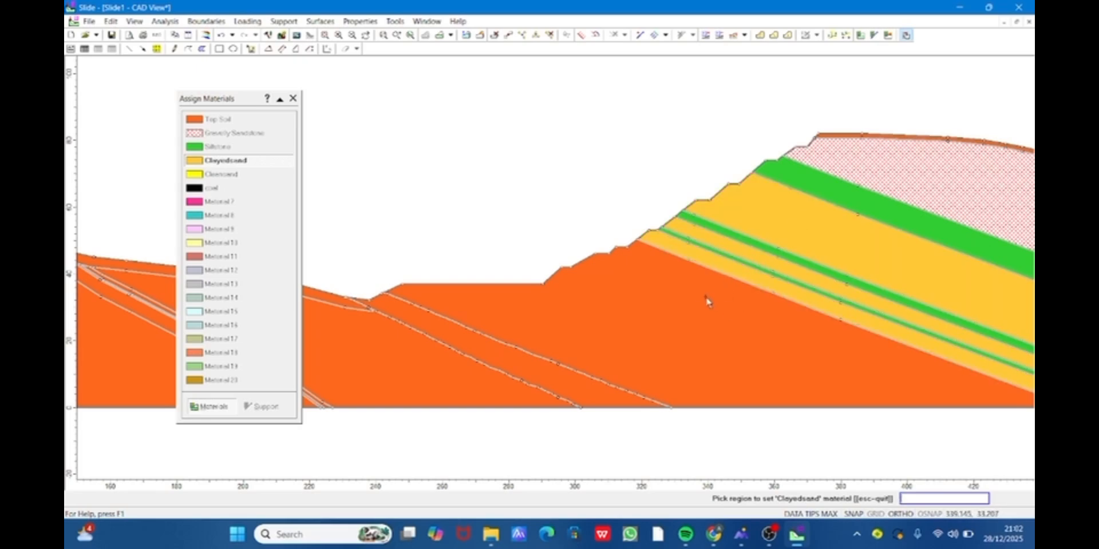
- Assign Clayedsand to the large region beneath the bench and high slope and to the remaining thick regions of the lower slope
{"action": "left_click", "coordinate": [707, 301]}
{"action": "scroll", "coordinate": [708, 301], "scroll_direction": "down", "scroll_amount": 2}
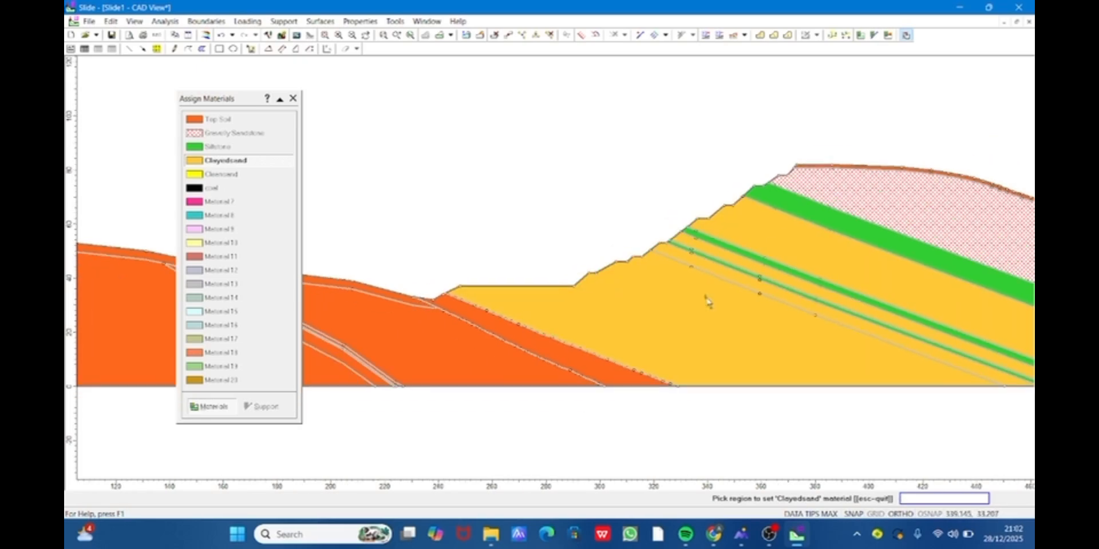
{"action": "left_click", "coordinate": [453, 350]}
{"action": "left_click", "coordinate": [335, 370]}
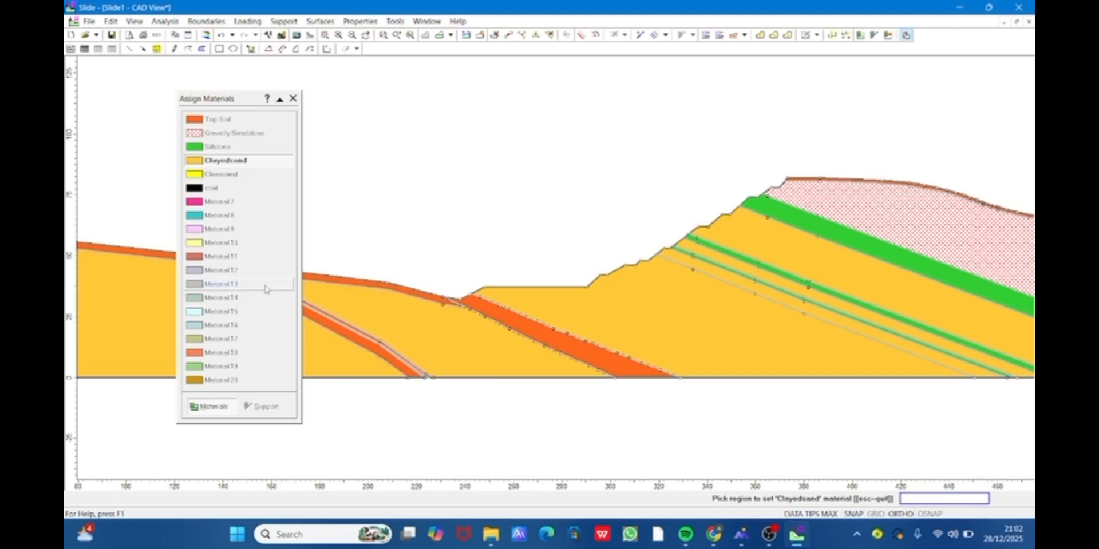
- Assign coal to the wide inclined band at the toe of the bench and to the uppermost thin inclined band in the lower slope
{"action": "left_click", "coordinate": [246, 189]}
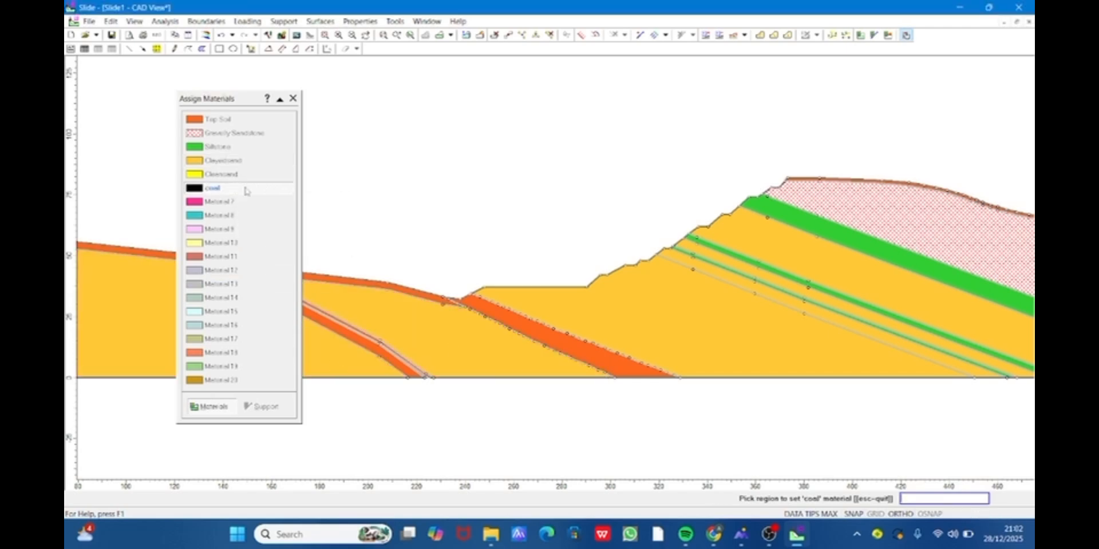
{"action": "left_click", "coordinate": [530, 325]}
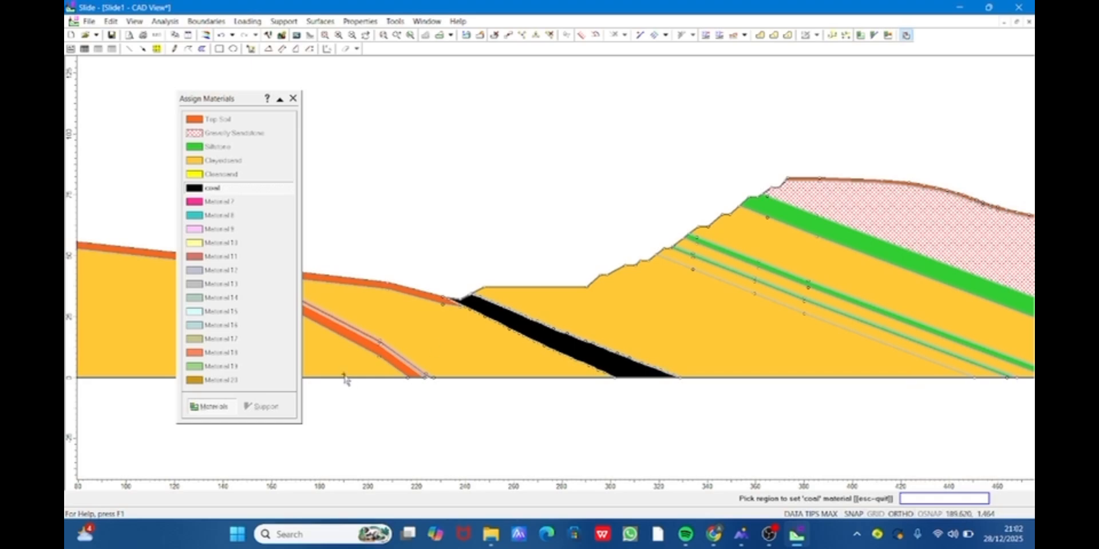
{"action": "scroll", "coordinate": [344, 379], "scroll_direction": "up", "scroll_amount": 3}
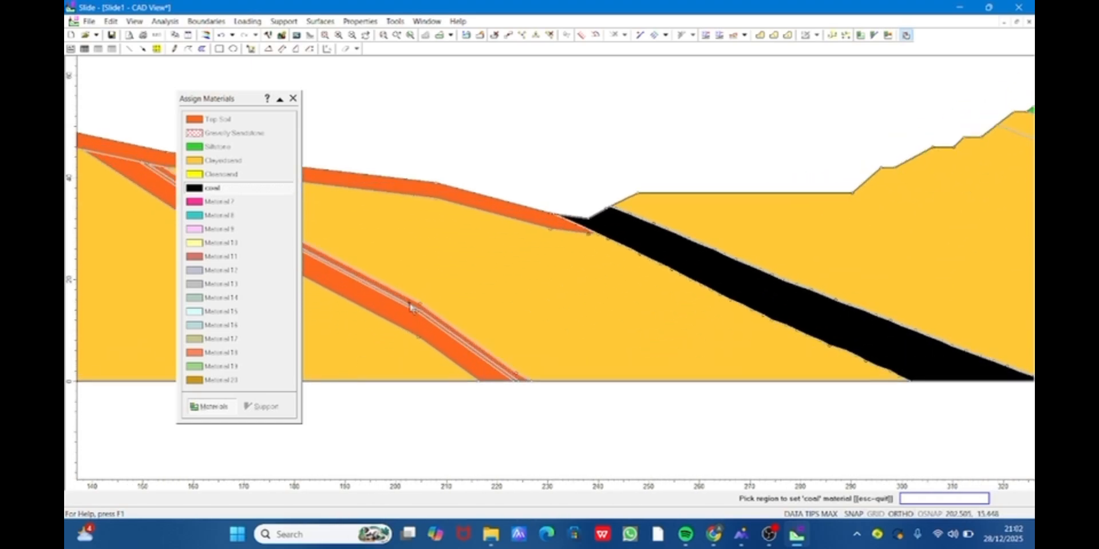
{"action": "left_click", "coordinate": [410, 308]}
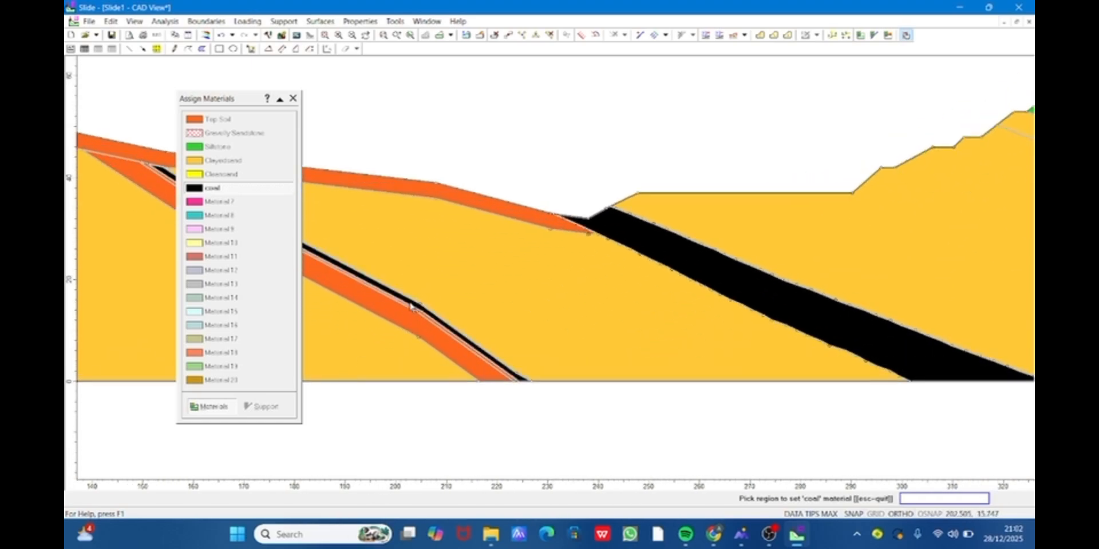
- Assign Cleansand to the very thin inclined band directly beneath the thin coal band in the lower slope
{"action": "left_click", "coordinate": [240, 174]}
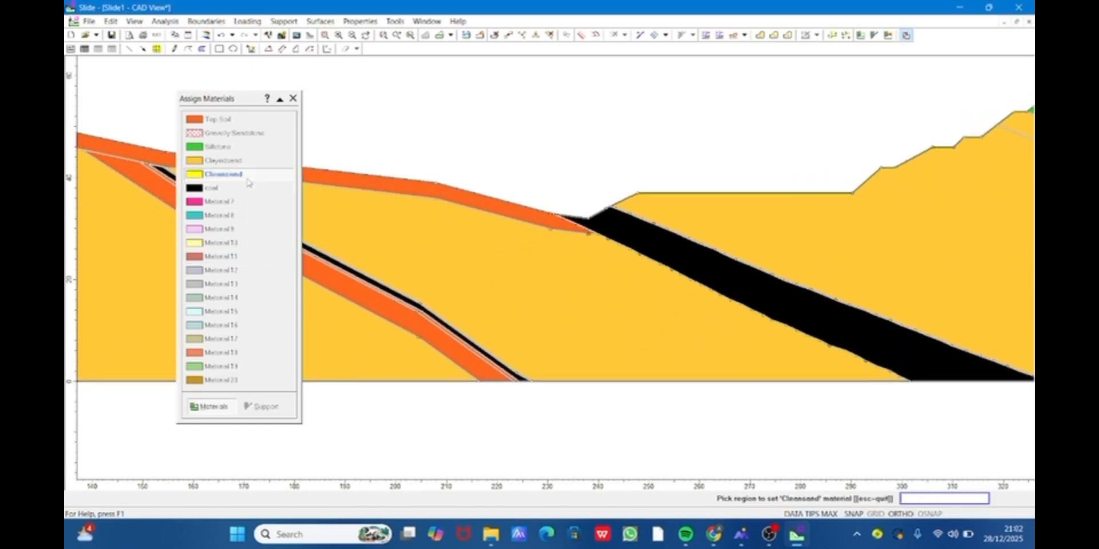
{"action": "scroll", "coordinate": [336, 272], "scroll_direction": "up", "scroll_amount": 2}
{"action": "left_click", "coordinate": [337, 272]}
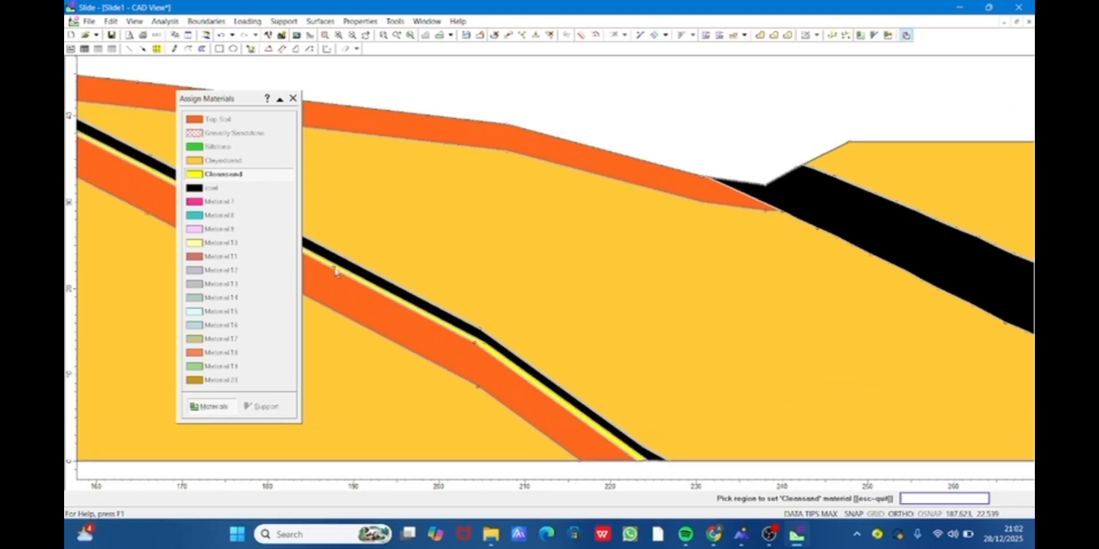
- Assign Siltstone to the thicker inclined band below the Cleansand in the lower slope and finish assigning materials
{"action": "left_click", "coordinate": [220, 146]}
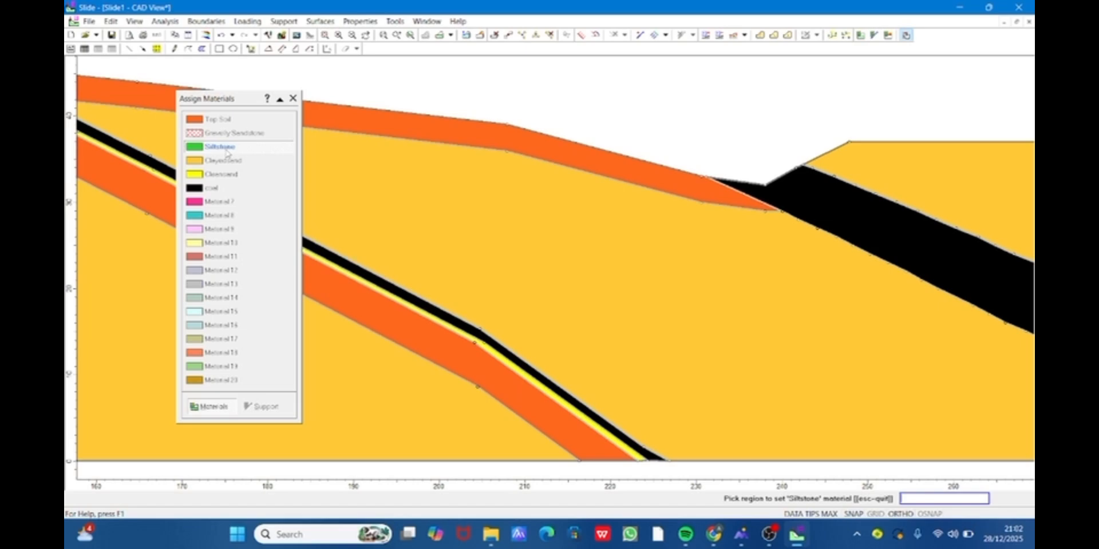
{"action": "left_click", "coordinate": [351, 300]}
{"action": "scroll", "coordinate": [350, 301], "scroll_direction": "down", "scroll_amount": 6}
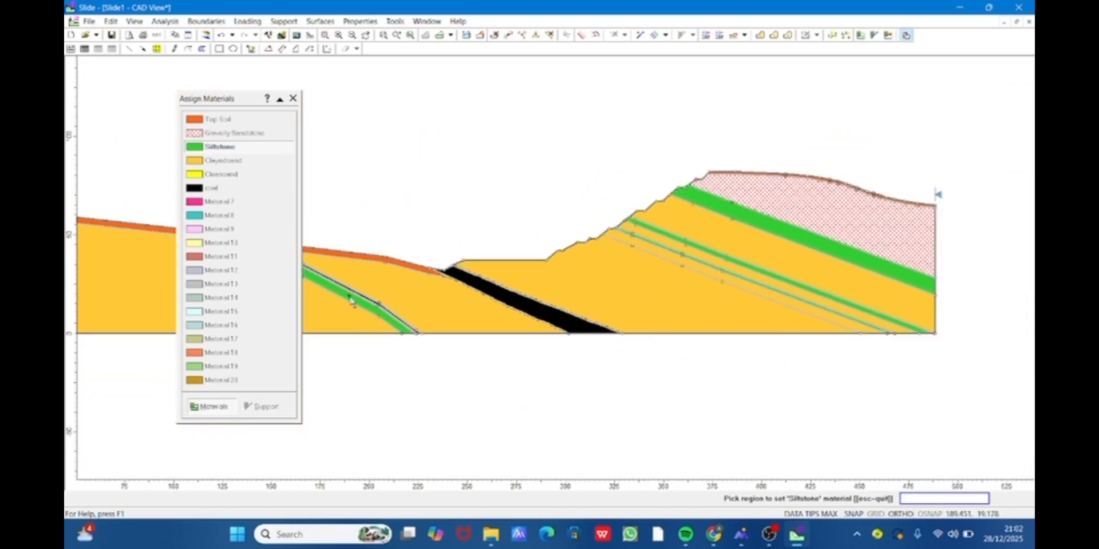
{"action": "left_click", "coordinate": [293, 98]}
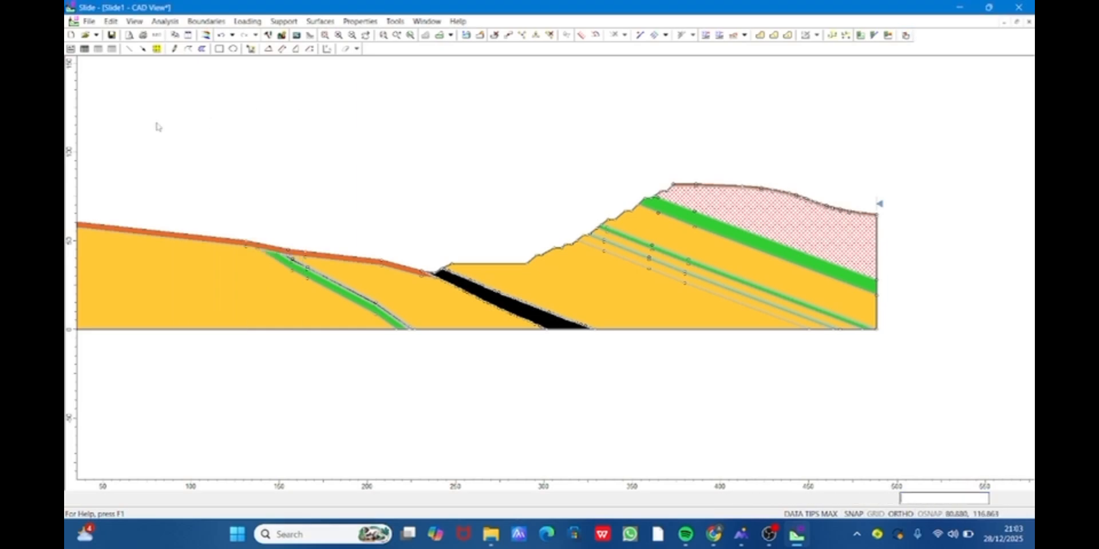
- Examine the assigned material layers across the whole section, including the thin inclined bands and the toe of the lower slope
{"action": "scroll", "coordinate": [158, 127], "scroll_direction": "up", "scroll_amount": 3}
{"action": "scroll", "coordinate": [158, 127], "scroll_direction": "down", "scroll_amount": 5}
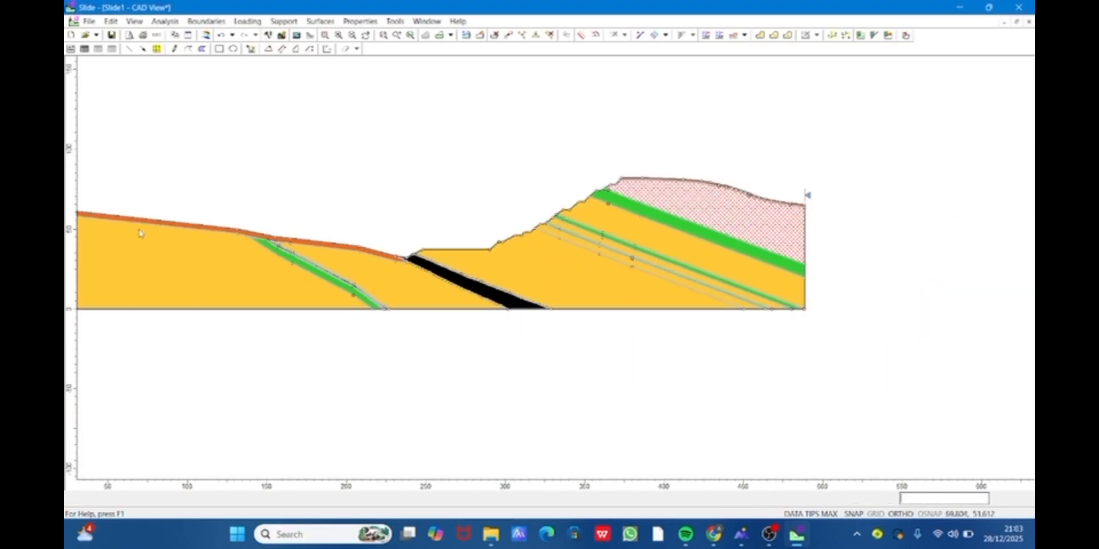
{"action": "scroll", "coordinate": [138, 234], "scroll_direction": "up", "scroll_amount": 2}
{"action": "scroll", "coordinate": [449, 113], "scroll_direction": "up", "scroll_amount": 2}
{"action": "scroll", "coordinate": [520, 112], "scroll_direction": "up", "scroll_amount": 1}
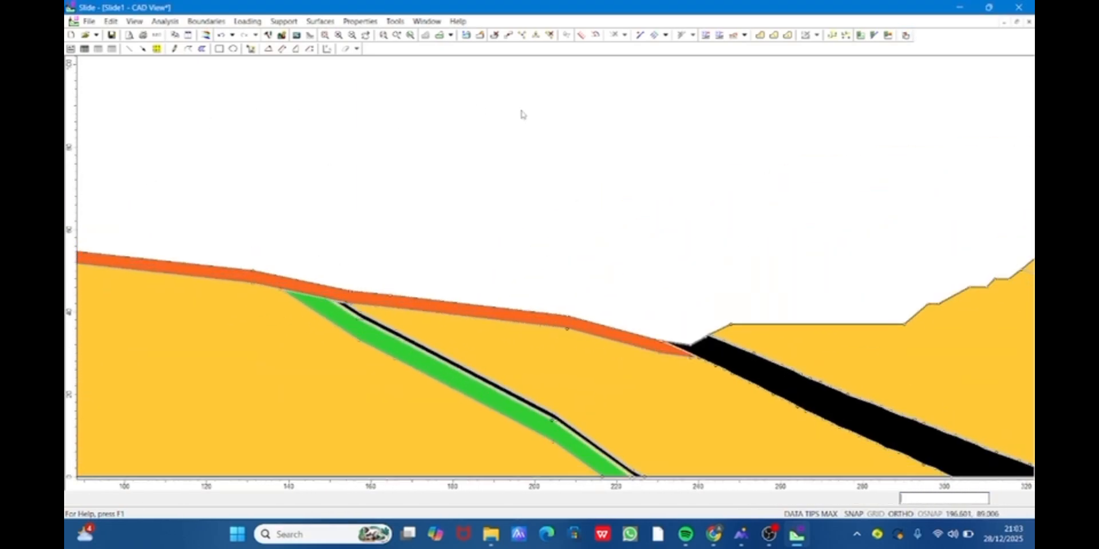
{"action": "scroll", "coordinate": [520, 114], "scroll_direction": "down", "scroll_amount": 1}
{"action": "scroll", "coordinate": [520, 114], "scroll_direction": "down", "scroll_amount": 2}
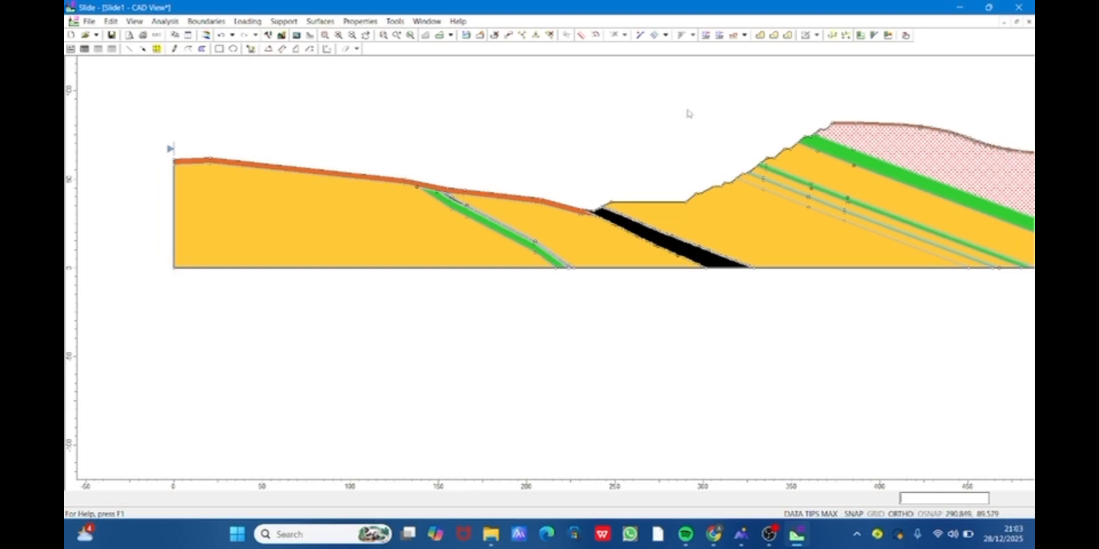
{"action": "scroll", "coordinate": [896, 90], "scroll_direction": "up", "scroll_amount": 5}
{"action": "scroll", "coordinate": [896, 91], "scroll_direction": "down", "scroll_amount": 4}
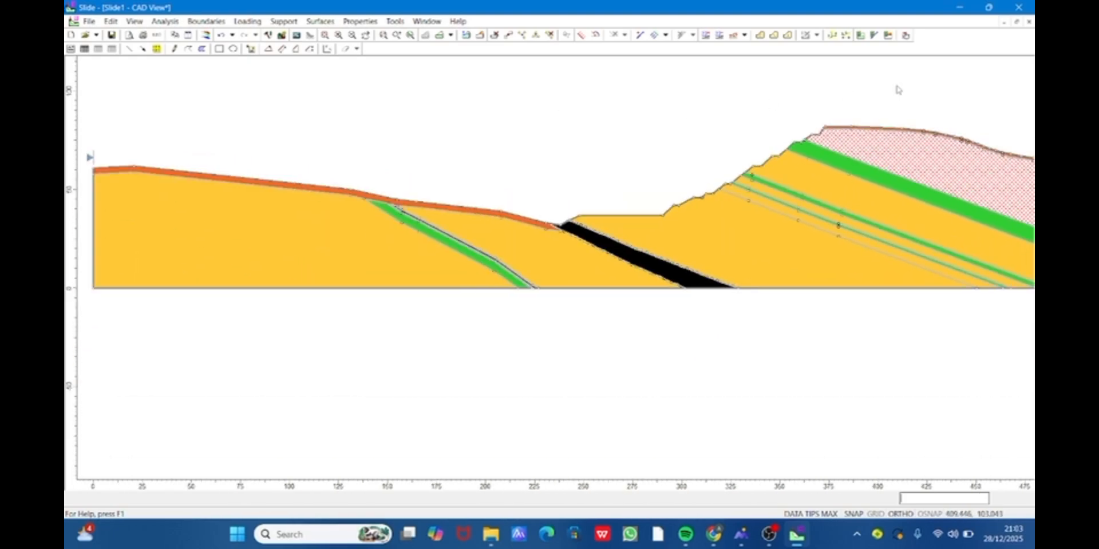
{"action": "scroll", "coordinate": [540, 148], "scroll_direction": "down", "scroll_amount": 1}
{"action": "scroll", "coordinate": [540, 148], "scroll_direction": "up", "scroll_amount": 1}
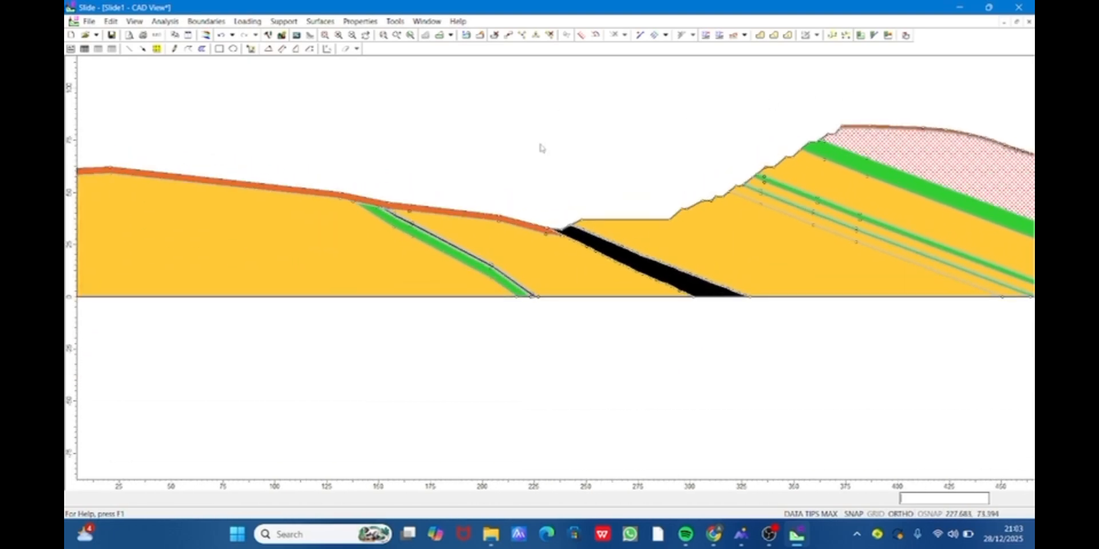
{"action": "scroll", "coordinate": [541, 148], "scroll_direction": "down", "scroll_amount": 1}
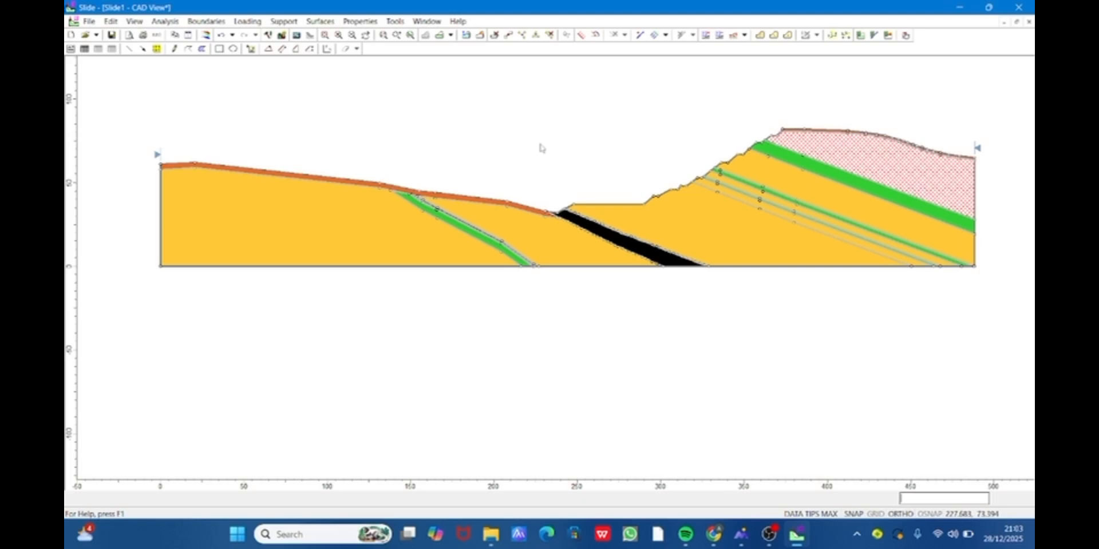
{"action": "scroll", "coordinate": [552, 75], "scroll_direction": "up", "scroll_amount": 1}
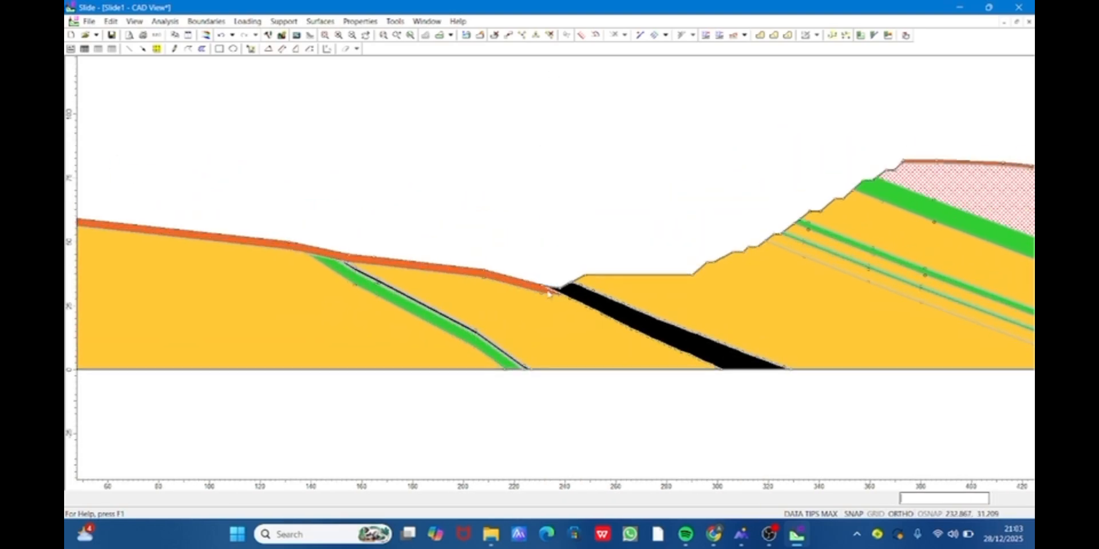
{"action": "scroll", "coordinate": [549, 293], "scroll_direction": "down", "scroll_amount": 1}
{"action": "scroll", "coordinate": [548, 293], "scroll_direction": "down", "scroll_amount": 1}
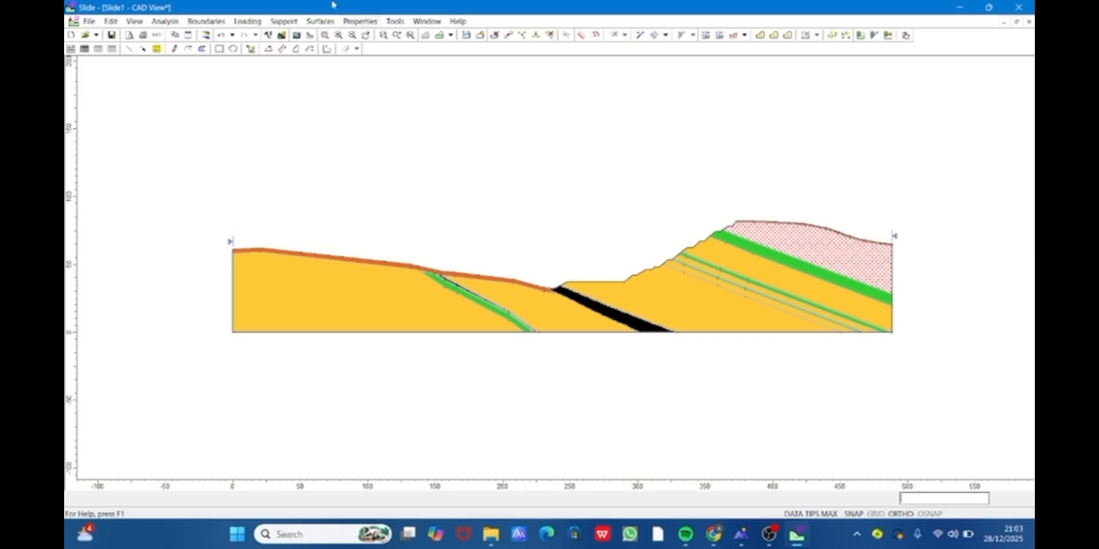
- Add a slip center grid above the high slope from about (224, 146) to (340, 72), with 40 X and 10 Y intervals
{"action": "left_click", "coordinate": [354, 22]}
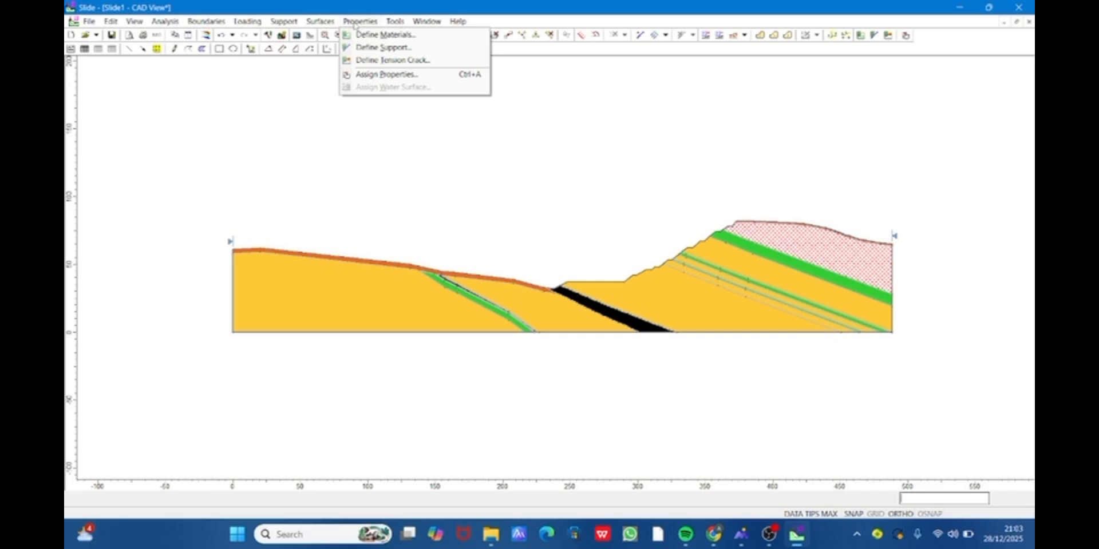
{"action": "mouse_move", "coordinate": [320, 23]}
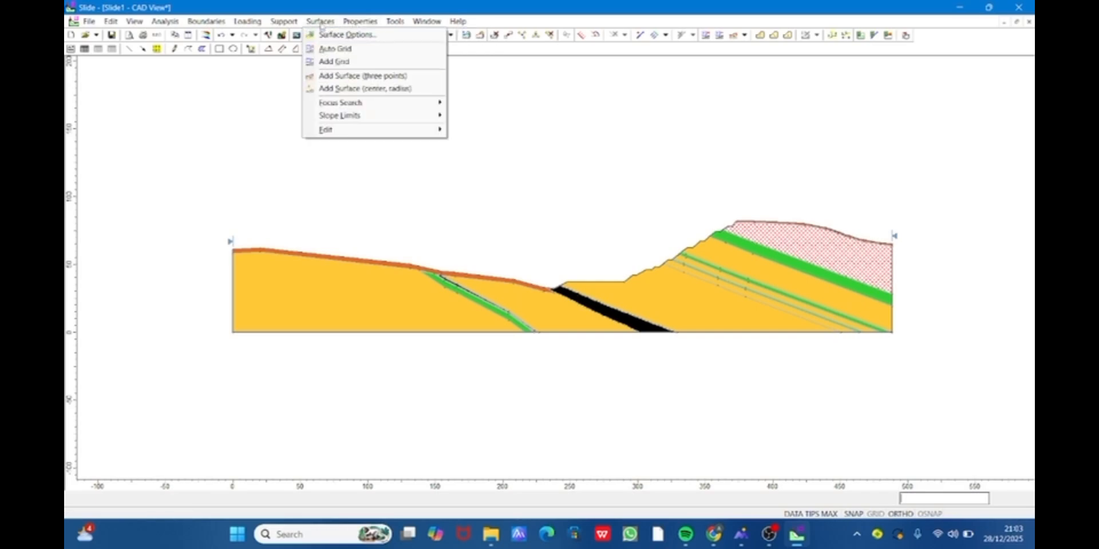
{"action": "left_click", "coordinate": [341, 63]}
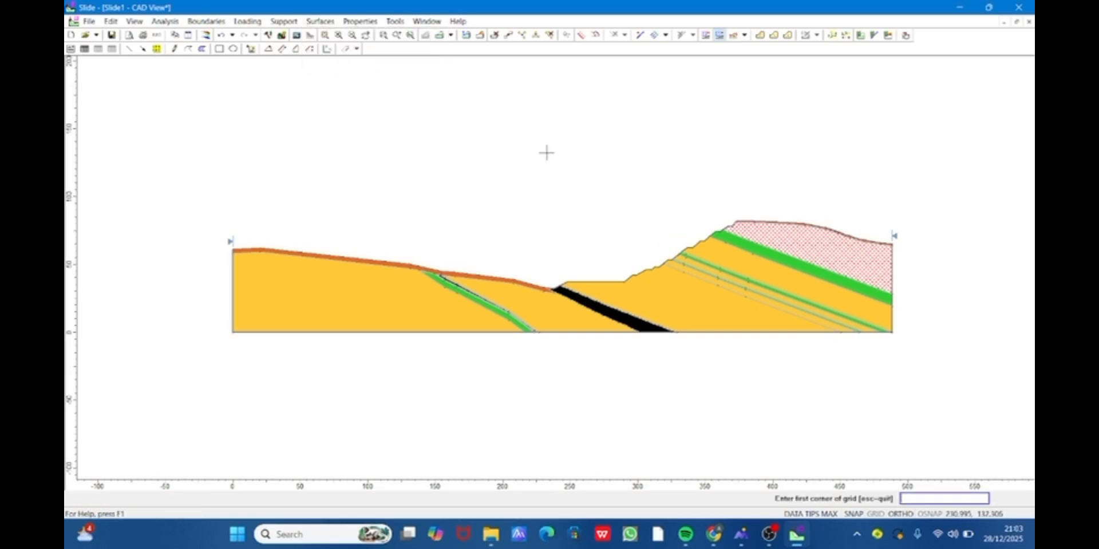
{"action": "left_click", "coordinate": [534, 134]}
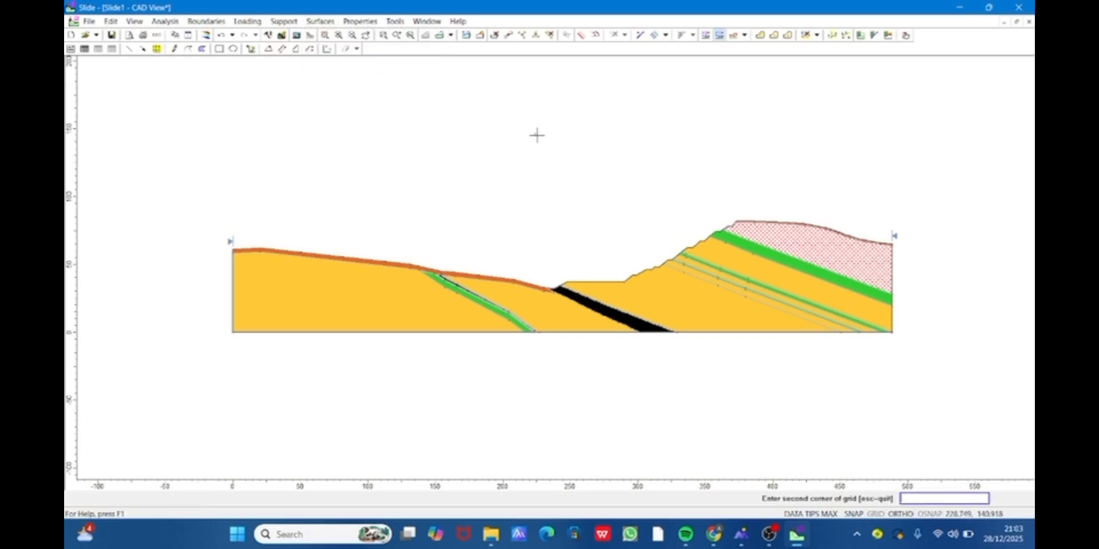
{"action": "left_click", "coordinate": [692, 235]}
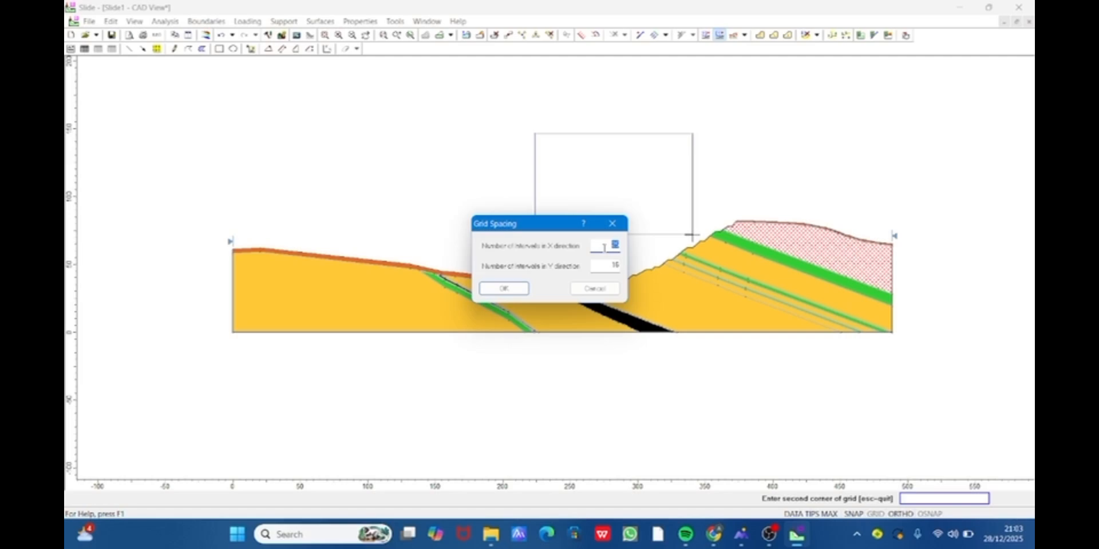
{"action": "type", "text": "40"}
{"action": "key", "text": "Tab"}
{"action": "type", "text": "10"}
{"action": "left_click", "coordinate": [504, 289]}
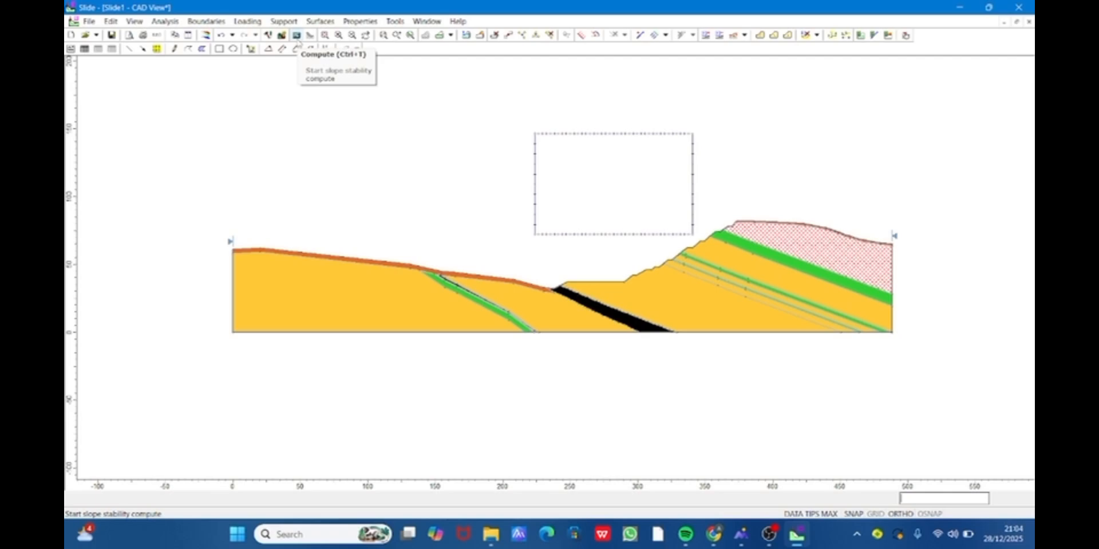
- Start the slope stability computation, saving the model as "turun 5" in the Downloads folder
{"action": "left_click", "coordinate": [296, 35]}
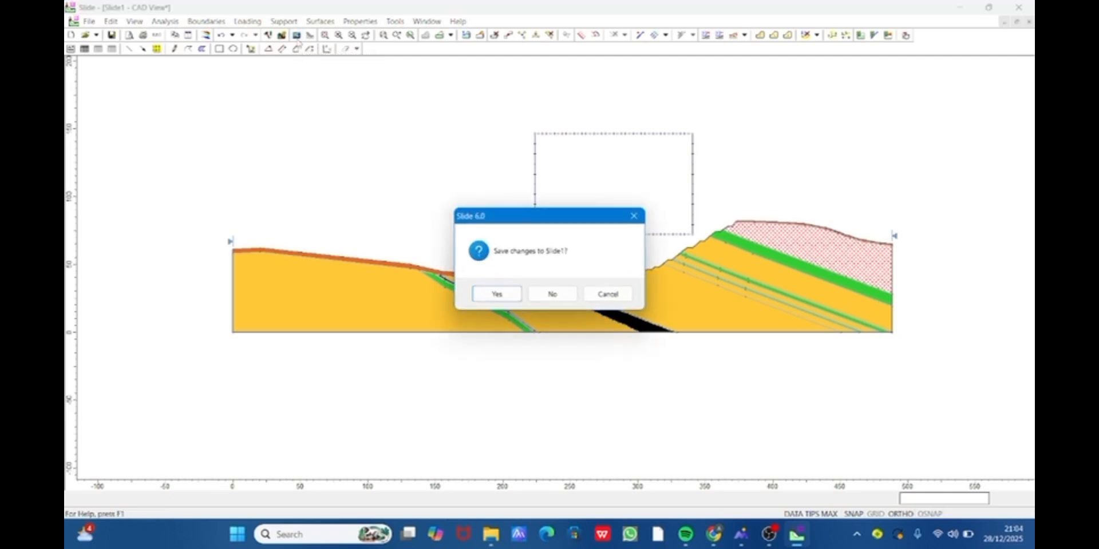
{"action": "left_click", "coordinate": [513, 297]}
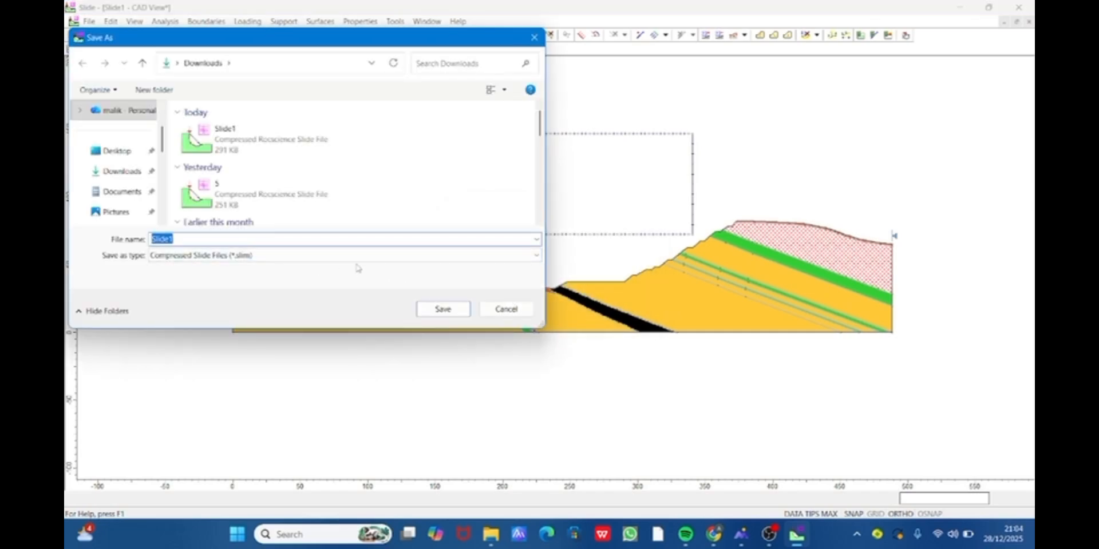
{"action": "type", "text": "turun 5"}
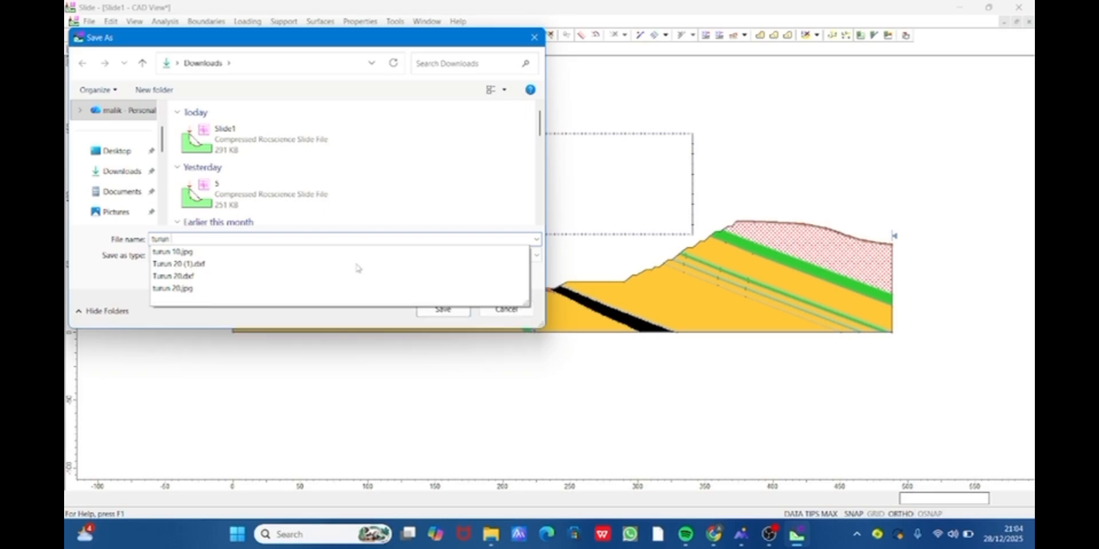
{"action": "left_click", "coordinate": [98, 173]}
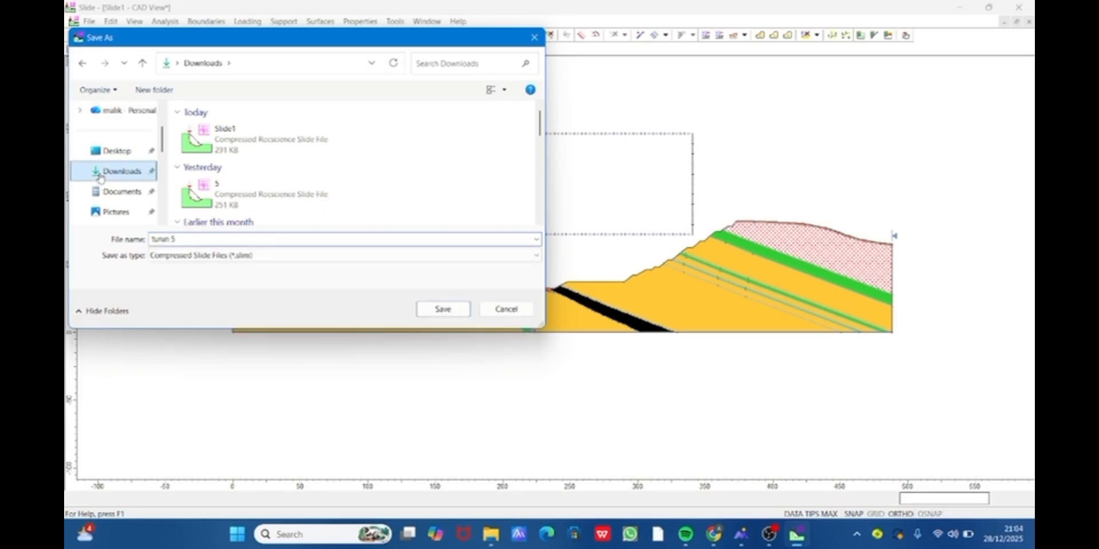
{"action": "left_click", "coordinate": [443, 309]}
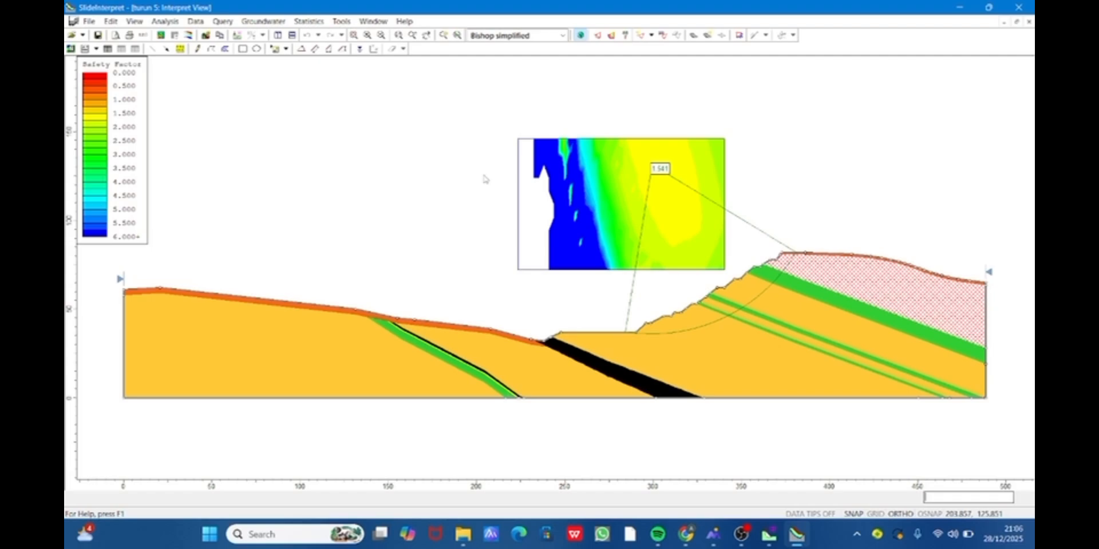
- In SlideInterpret, add a Material Properties Table and move it above the lower slope, between the Safety Factor legend and the contour grid
{"action": "left_click", "coordinate": [372, 22]}
{"action": "mouse_move", "coordinate": [346, 21]}
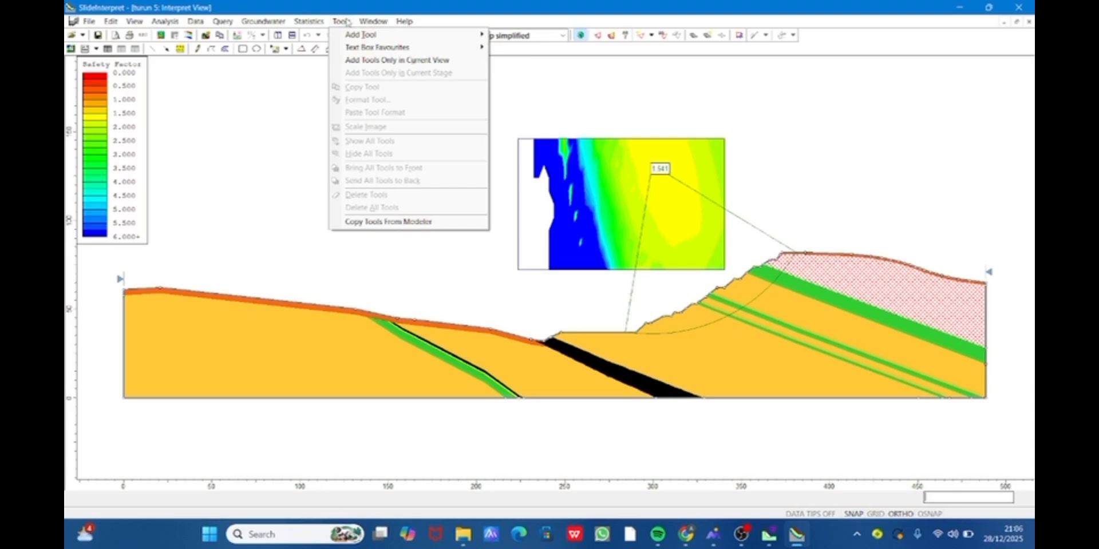
{"action": "mouse_move", "coordinate": [369, 47]}
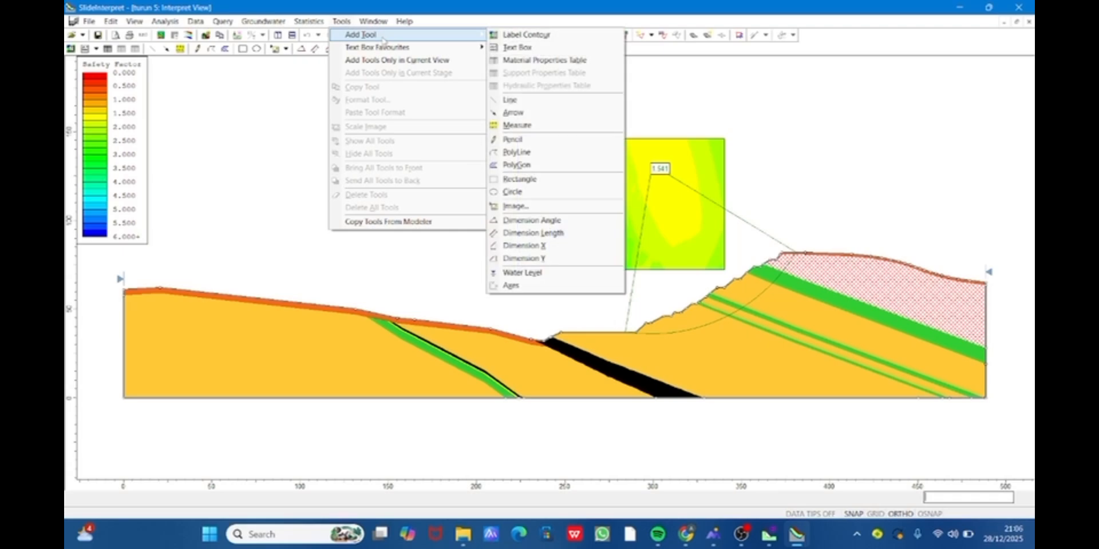
{"action": "left_click", "coordinate": [518, 61]}
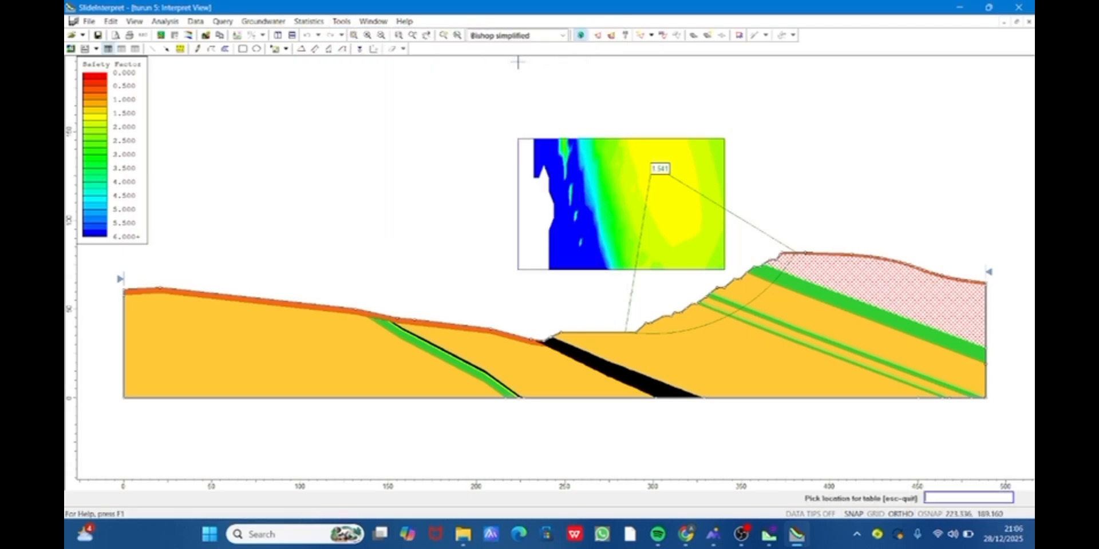
{"action": "left_click", "coordinate": [271, 355]}
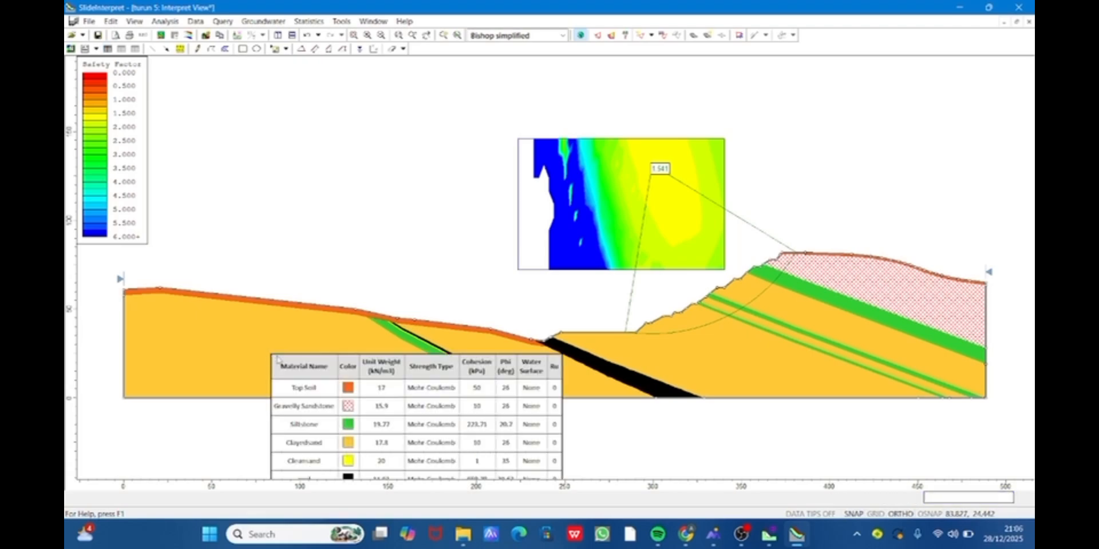
{"action": "left_click", "coordinate": [415, 437]}
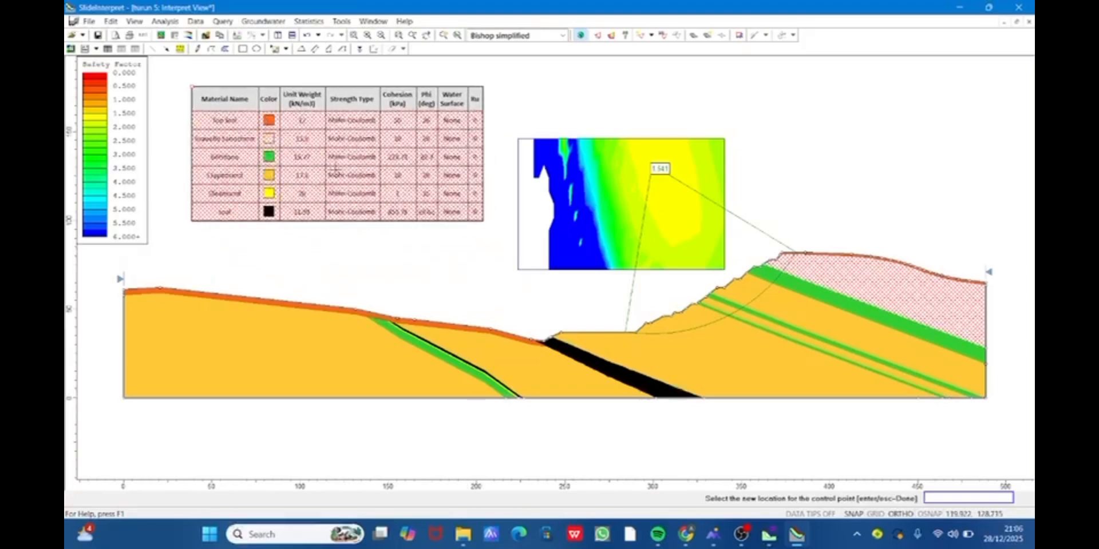
{"action": "left_click", "coordinate": [336, 169]}
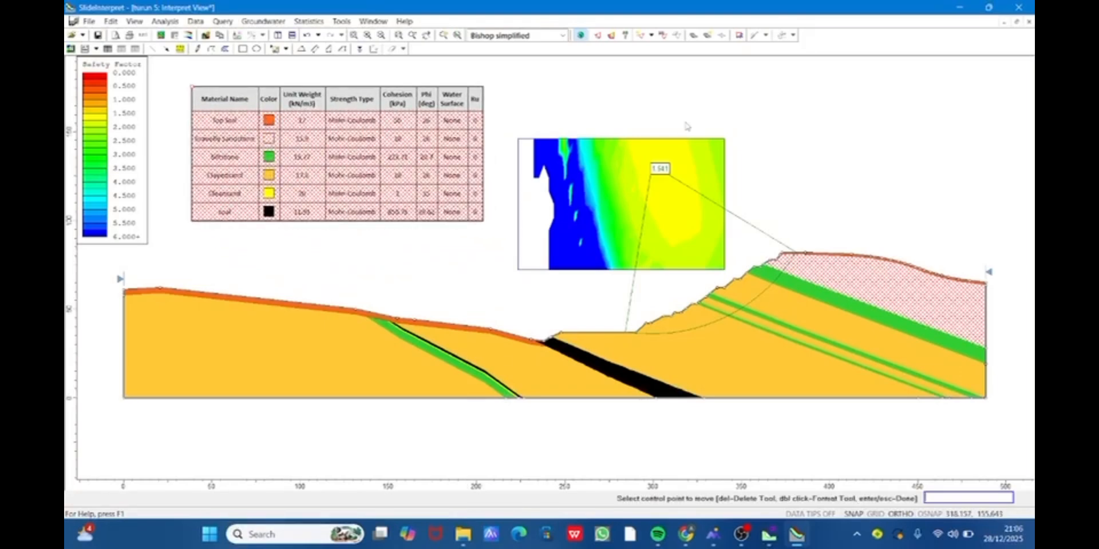
{"action": "key", "text": "Return"}
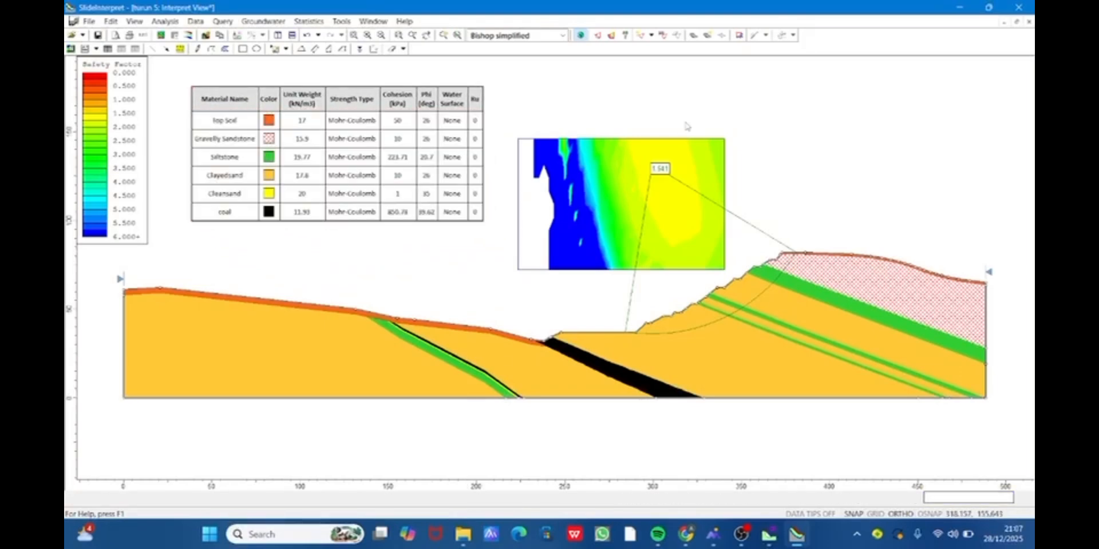